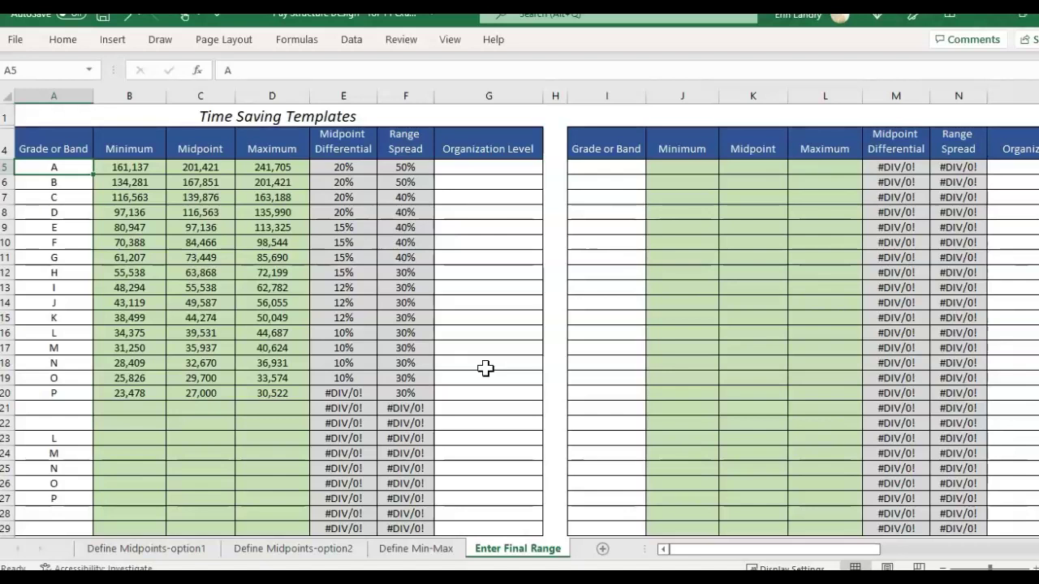
- Review the Define Midpoints option sheets and table headings, ending on cell J5
click(173, 552)
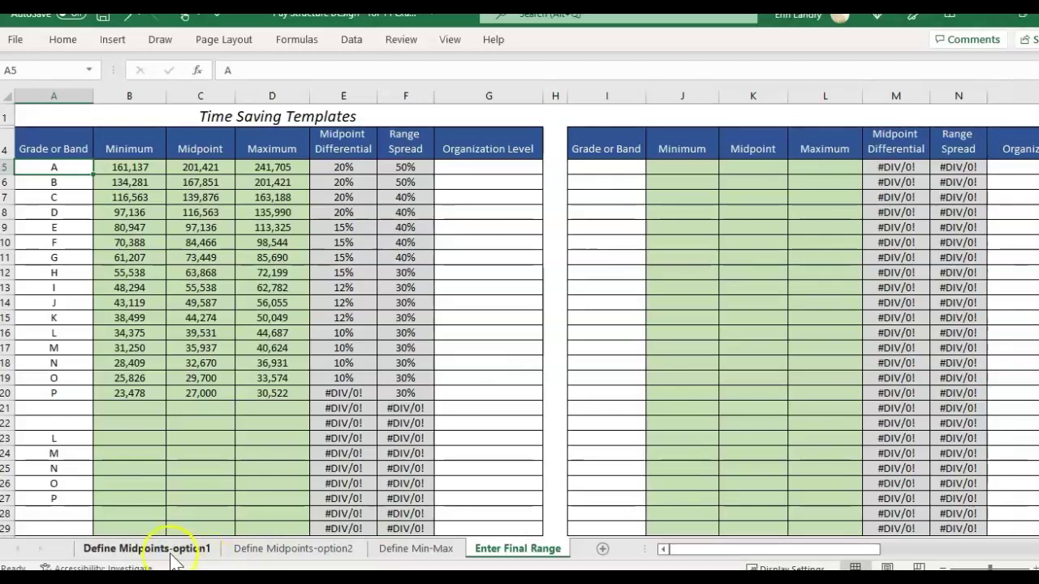
click(329, 553)
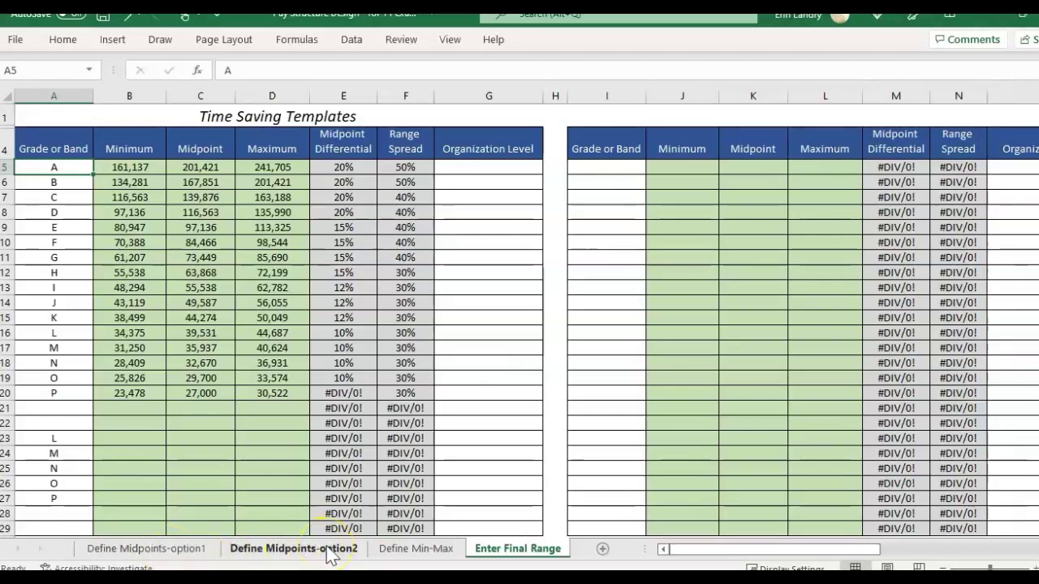
click(735, 332)
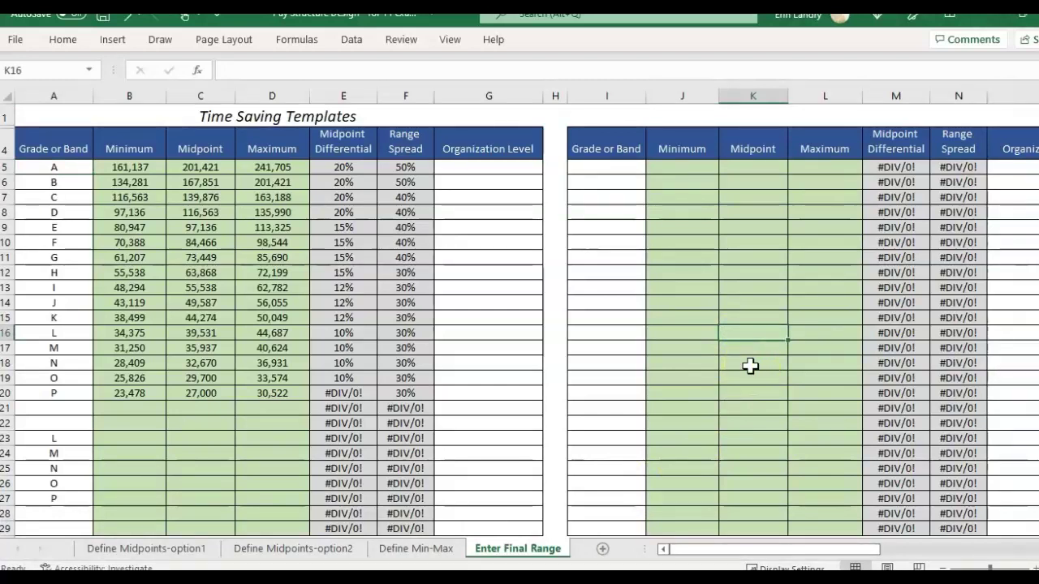
click(53, 148)
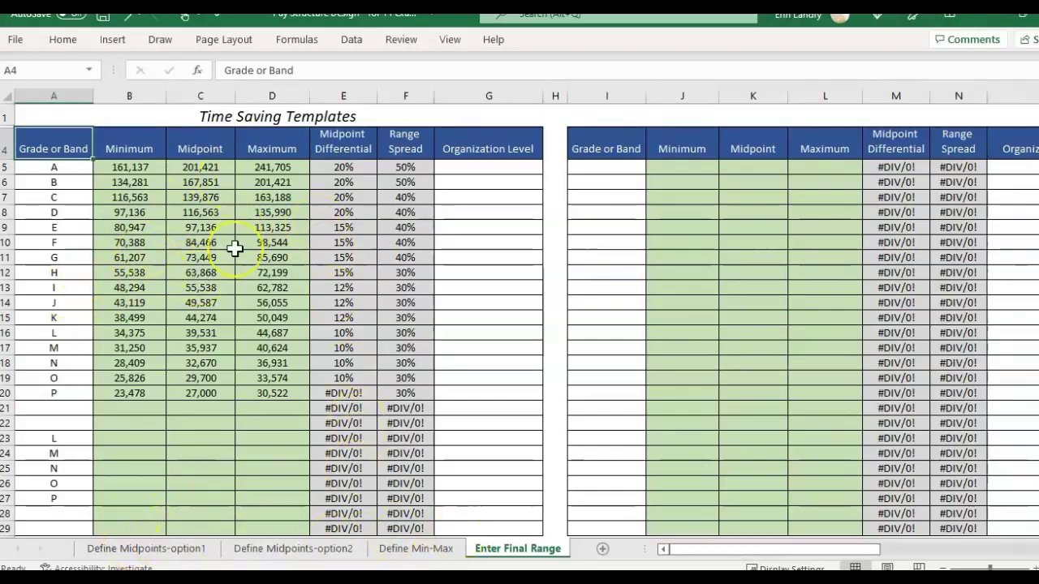
click(132, 153)
click(616, 165)
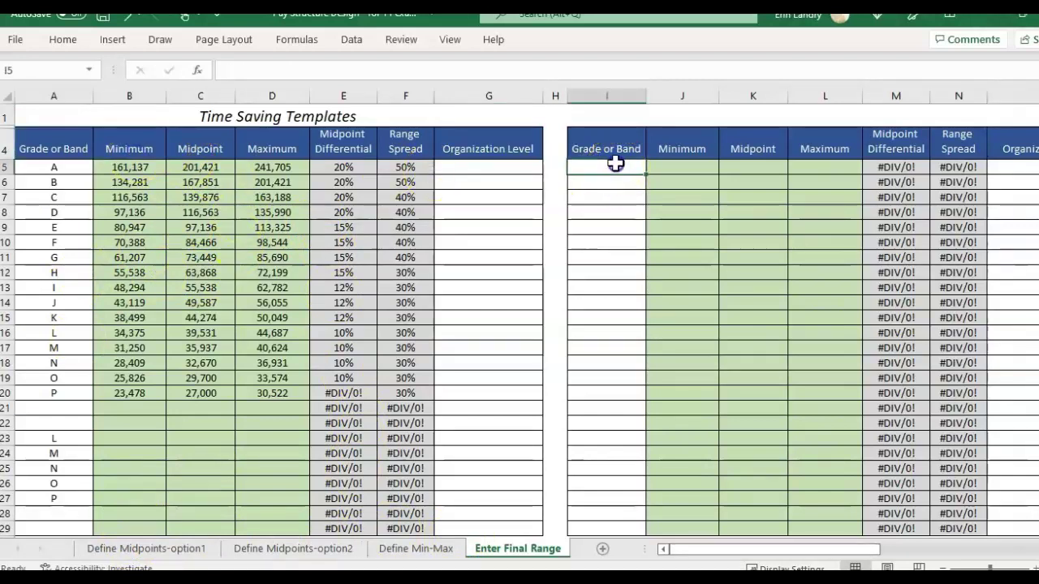
key(Up)
key(Right)
key(Down)
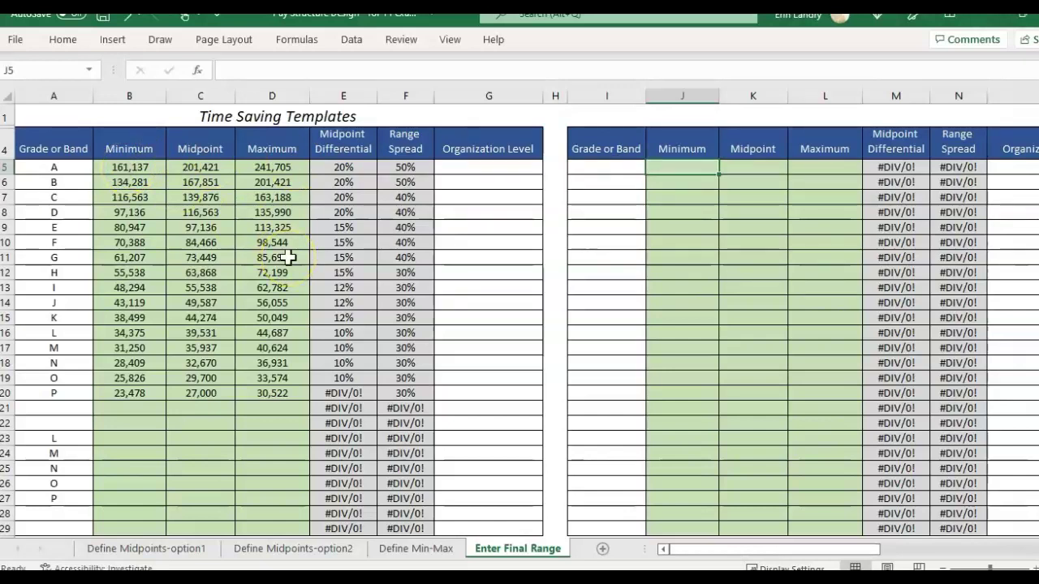
- Inspect the full unrounded midpoint in C6 and minimum in B5
click(188, 189)
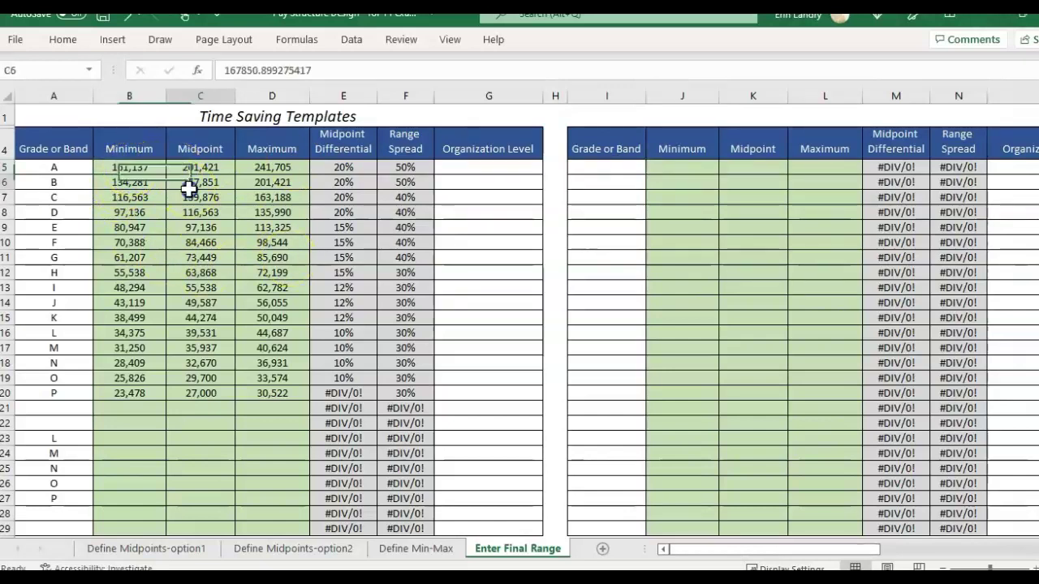
click(146, 178)
click(142, 167)
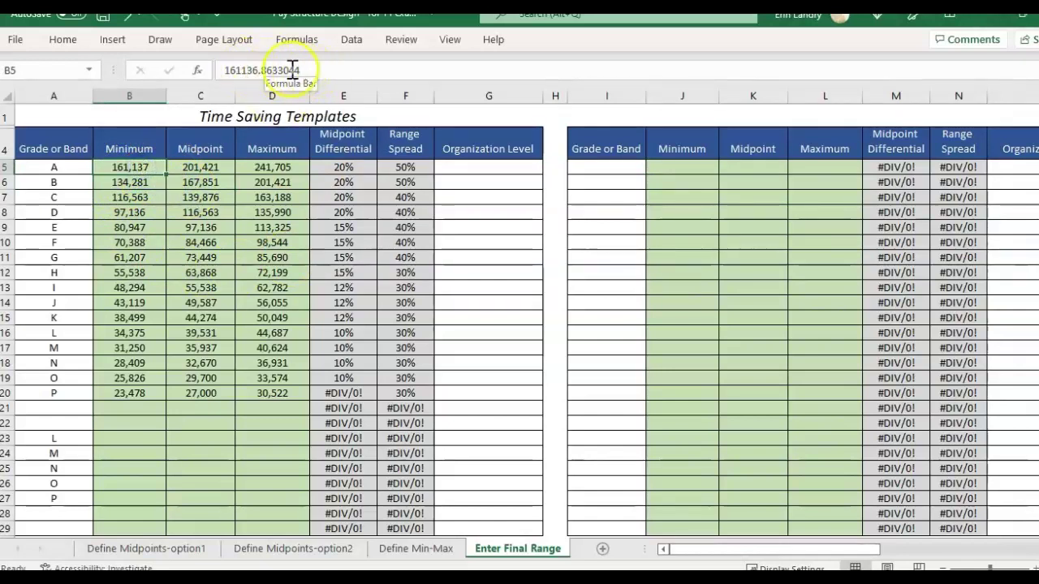
drag(312, 71, 205, 70)
key(Escape)
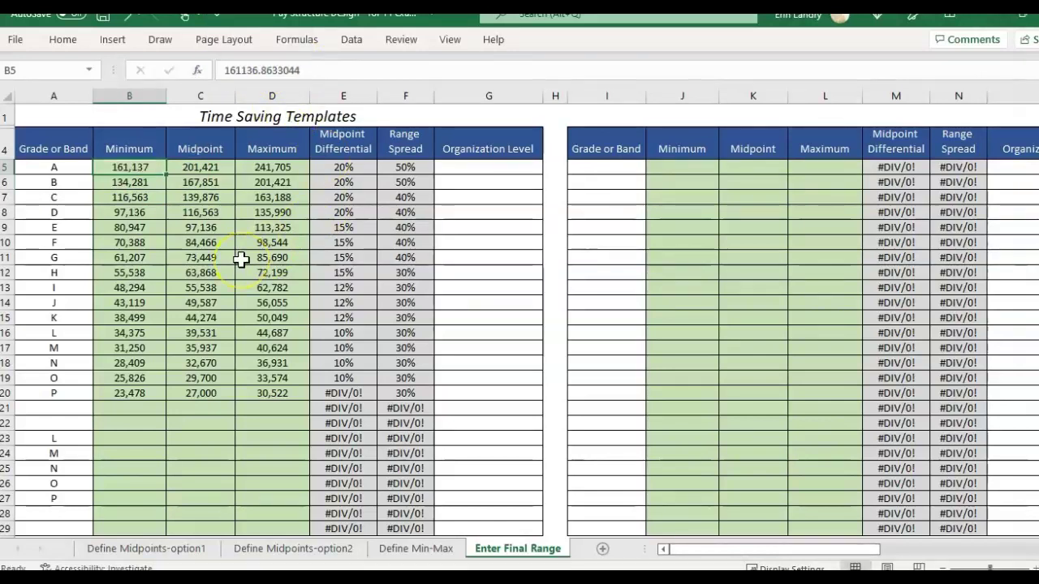
- Open number formatting for the annual ranges B5:D20, then close it unchanged
drag(129, 166, 280, 395)
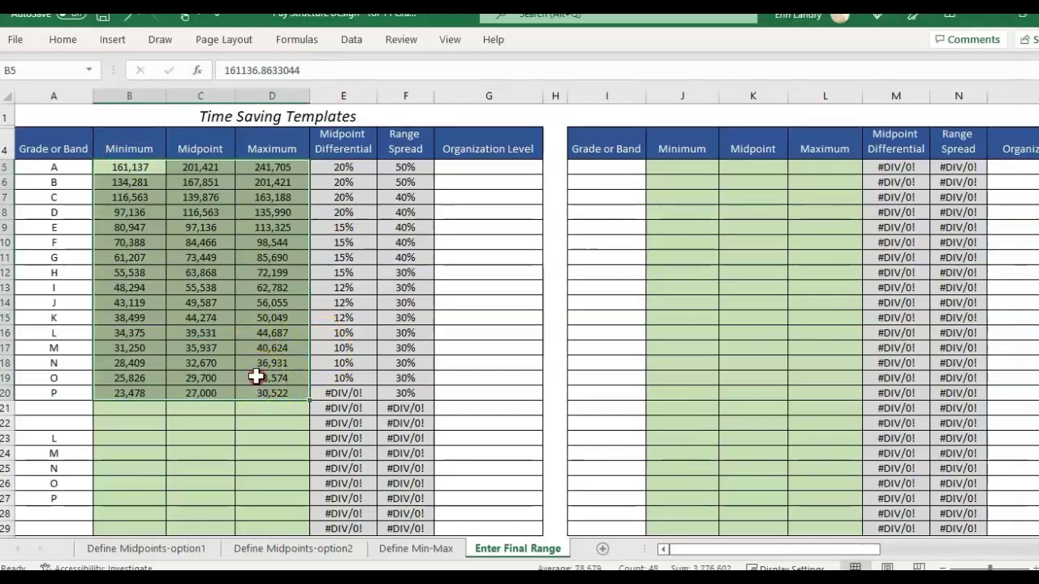
right_click(255, 371)
click(353, 494)
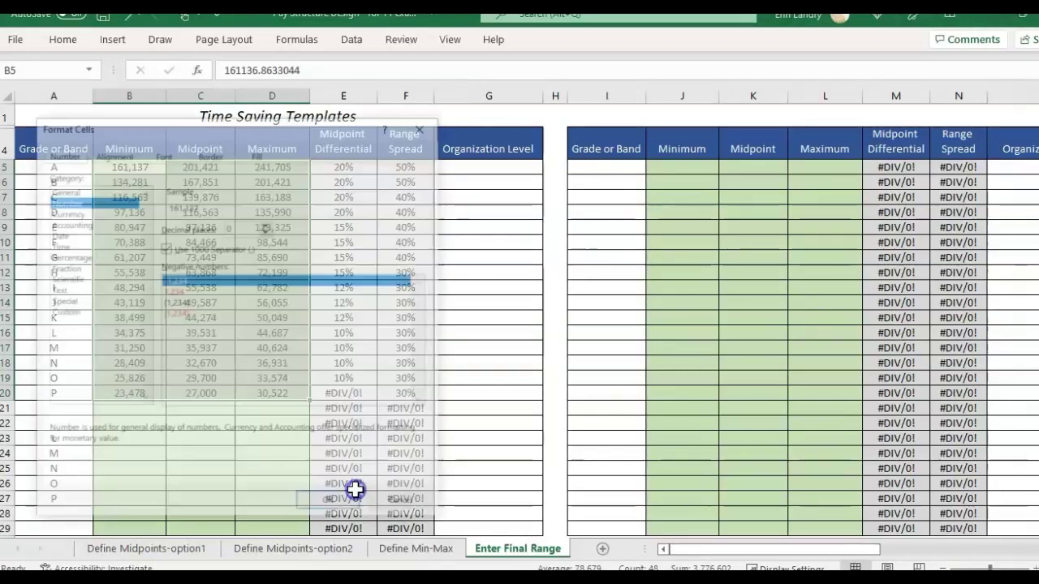
drag(130, 126, 539, 110)
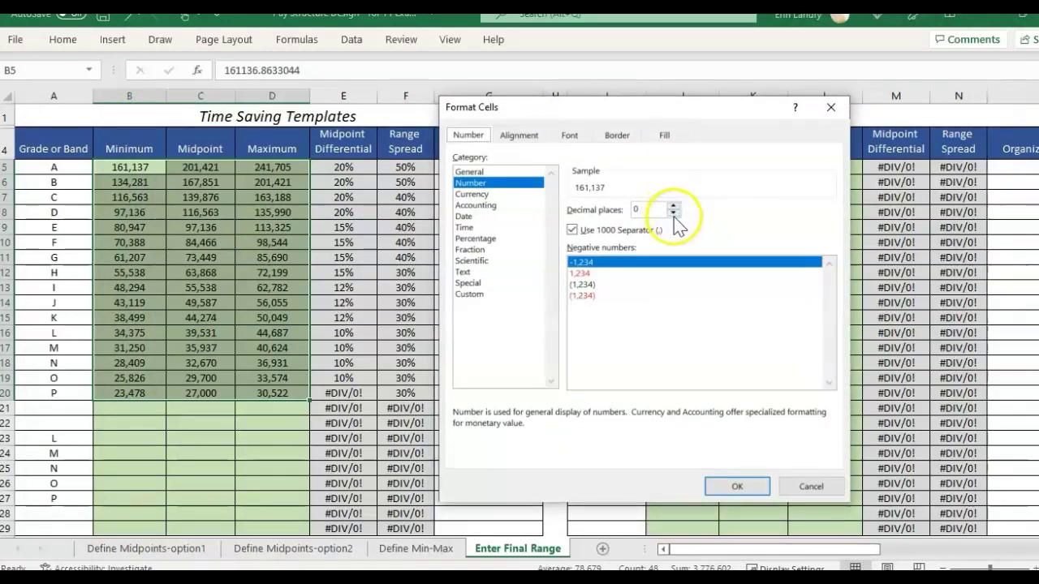
click(833, 111)
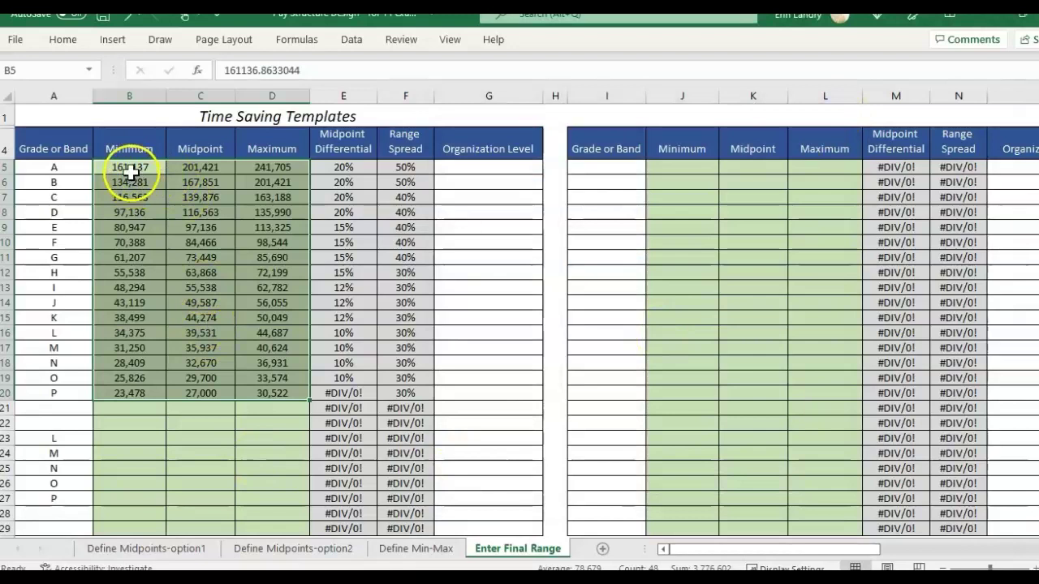
click(129, 171)
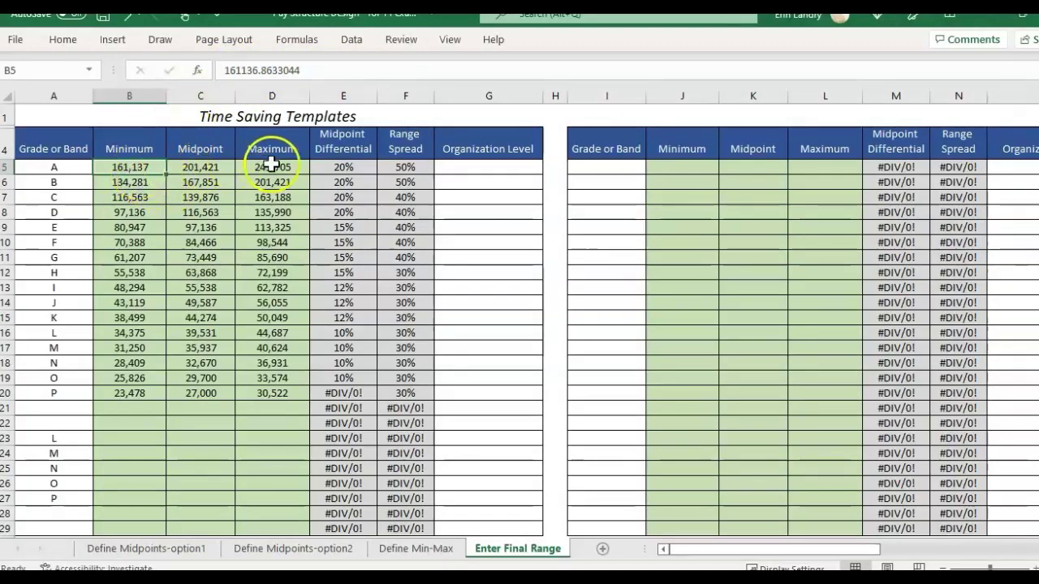
click(161, 169)
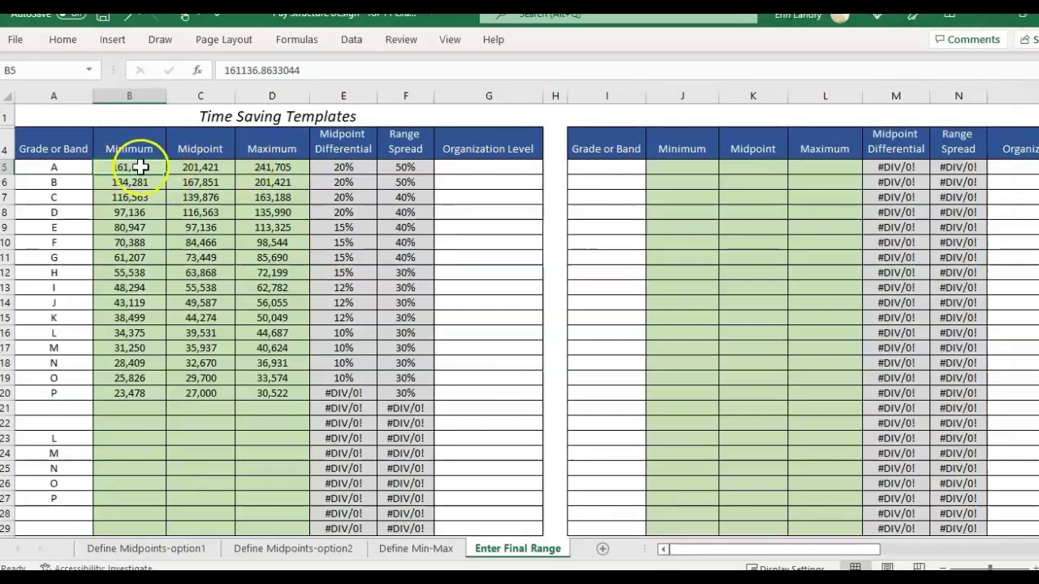
- Start a function in J5, search for 'round' and choose ROUND
click(695, 167)
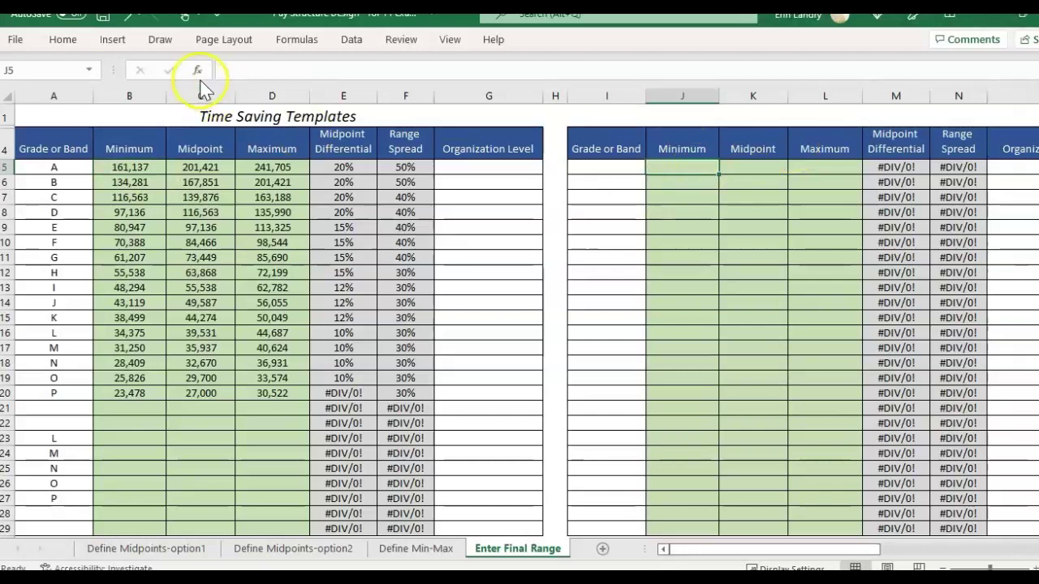
drag(691, 167, 810, 335)
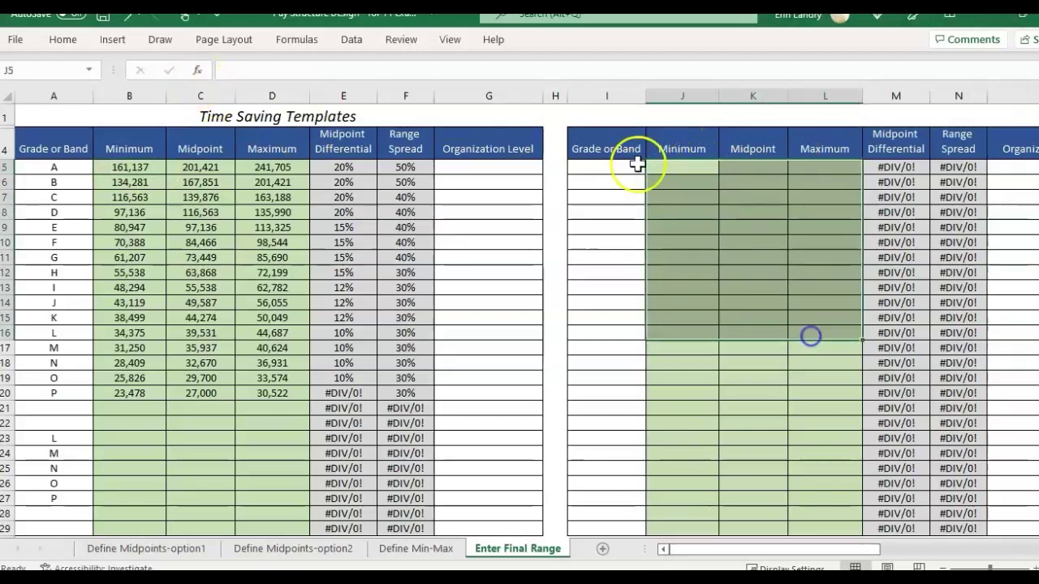
click(673, 165)
click(197, 70)
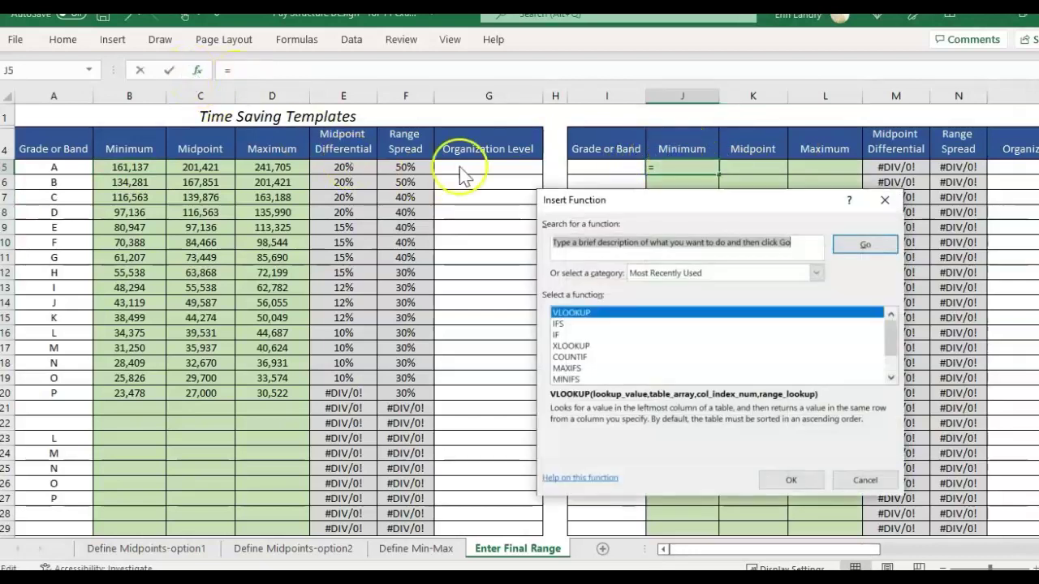
drag(714, 205, 517, 142)
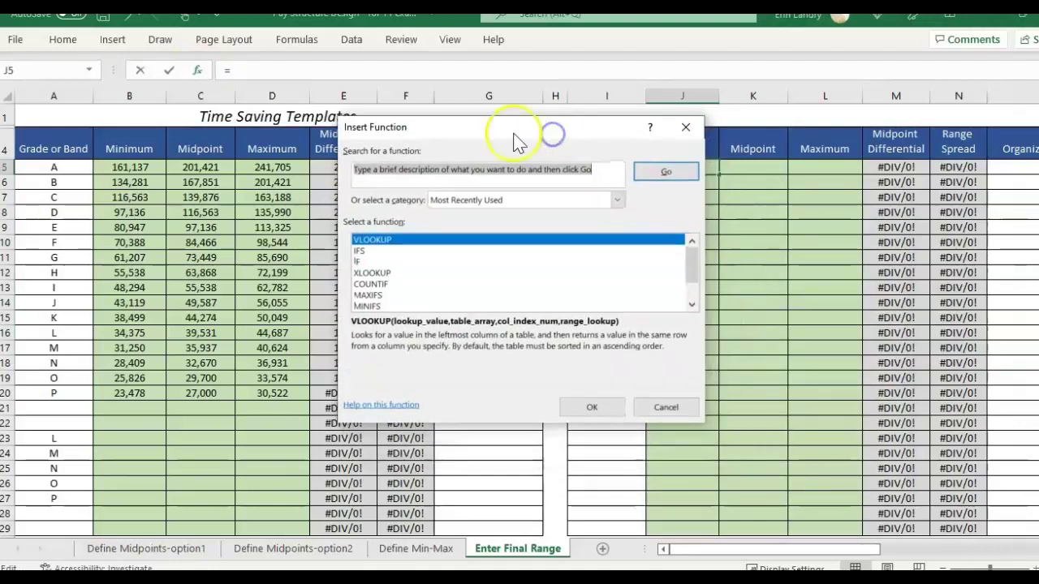
click(485, 167)
text(round)
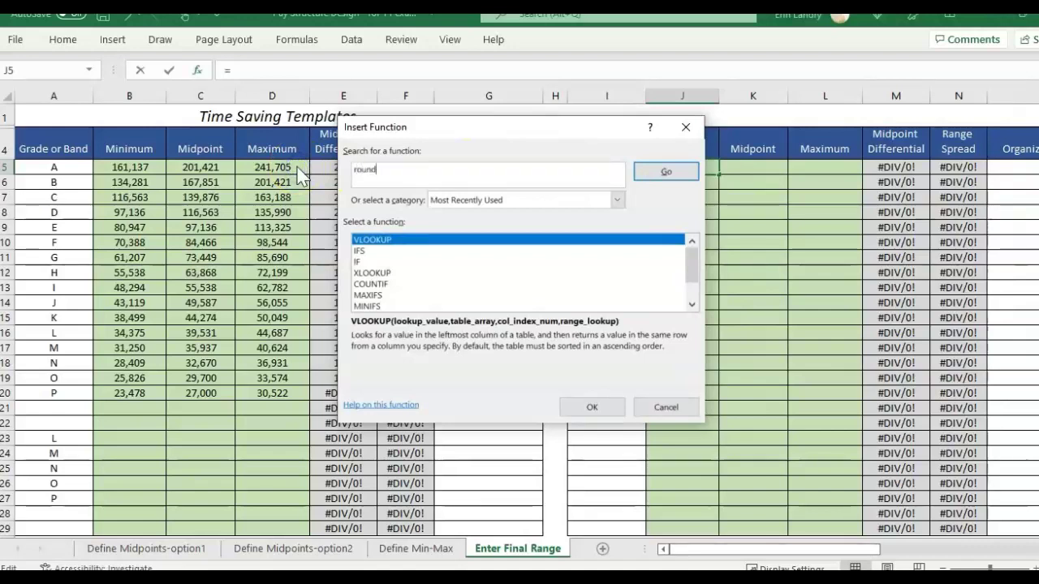
key(Return)
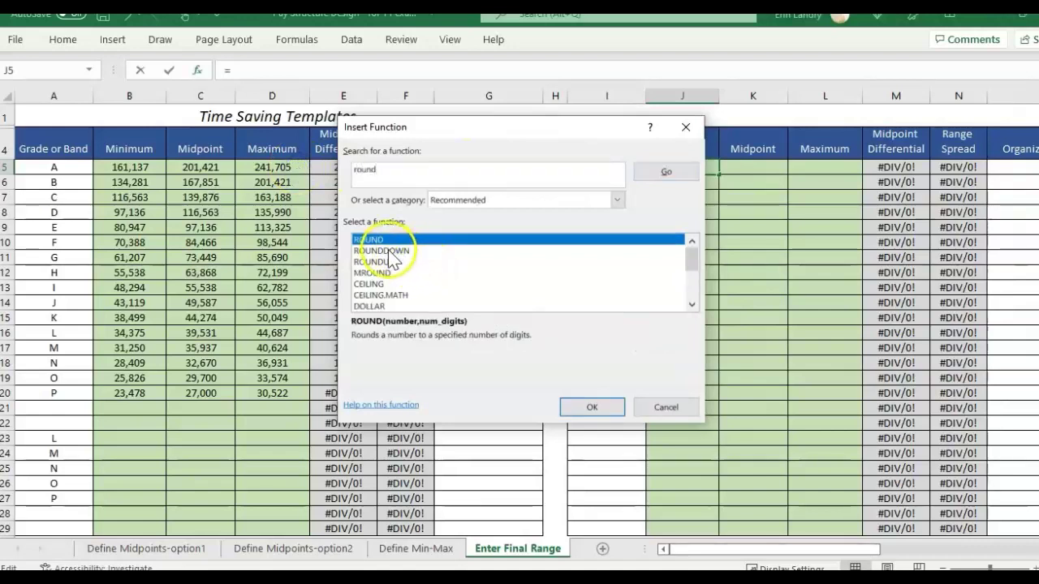
click(423, 252)
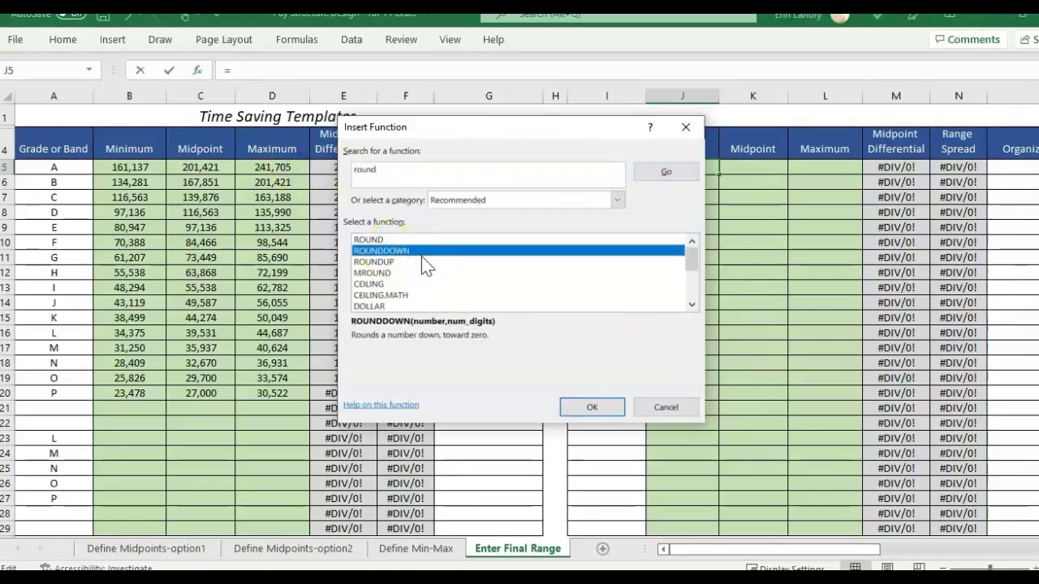
click(414, 240)
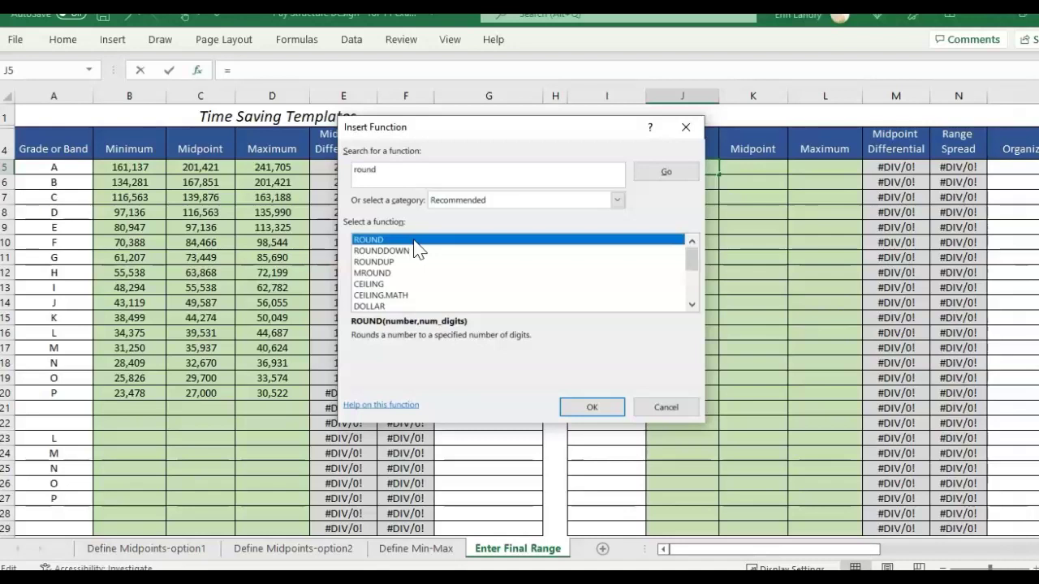
- Enter =ROUND(B5,-1) in J5 using B5 as Number and -1 as Num_digits
click(592, 406)
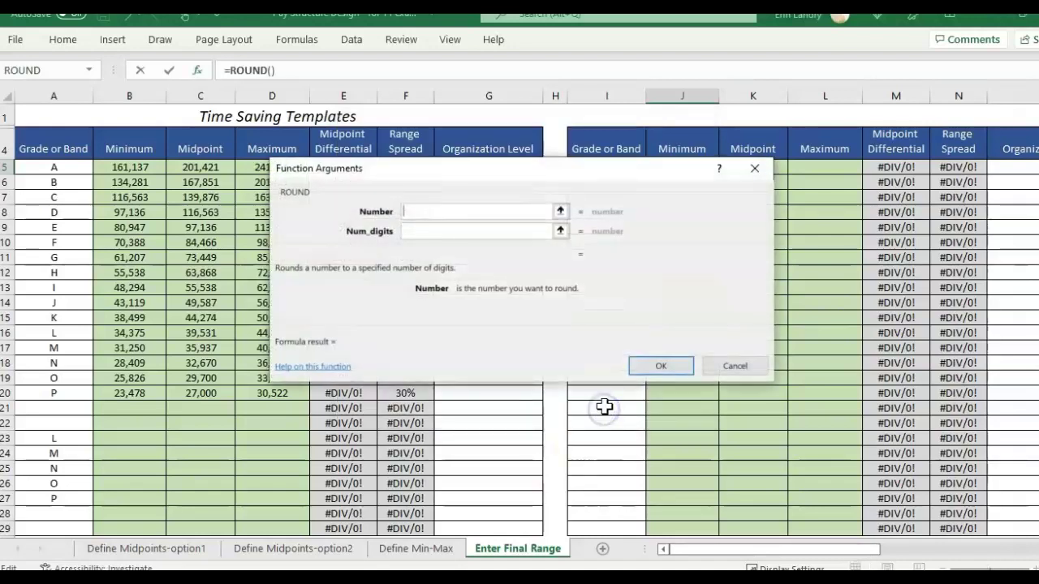
drag(484, 179, 613, 260)
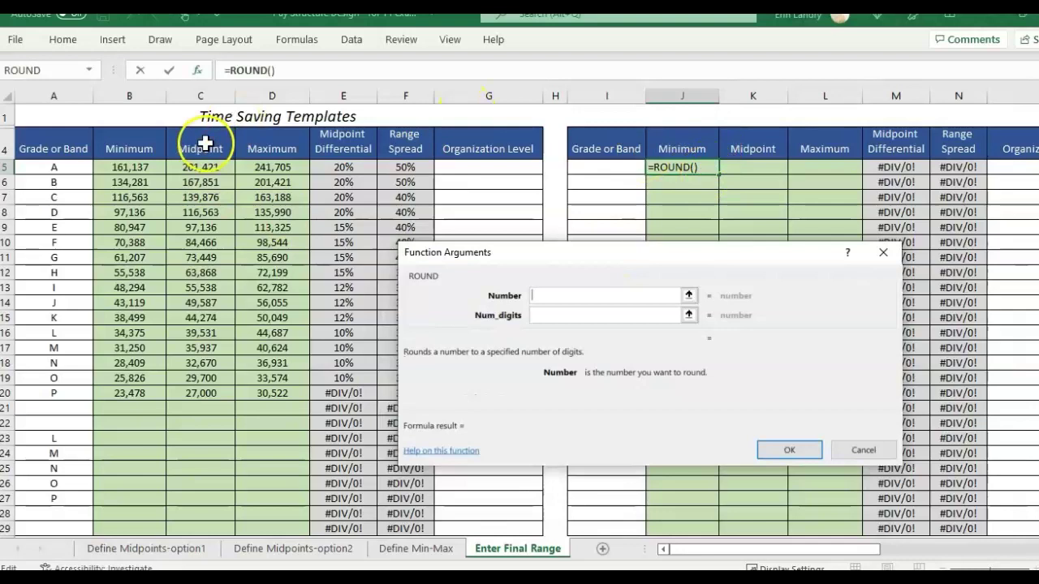
click(150, 166)
key(Tab)
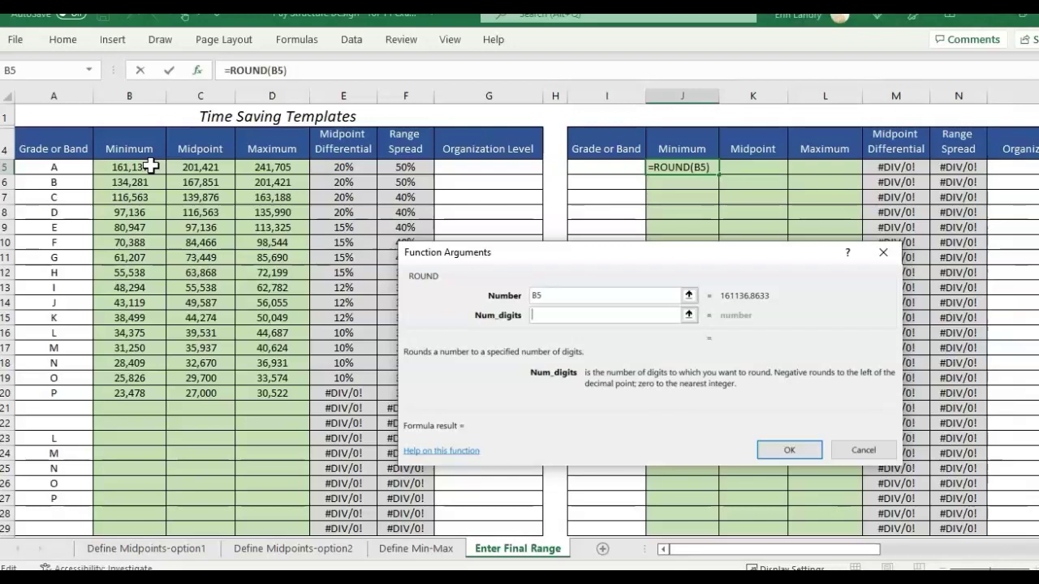
text(-1)
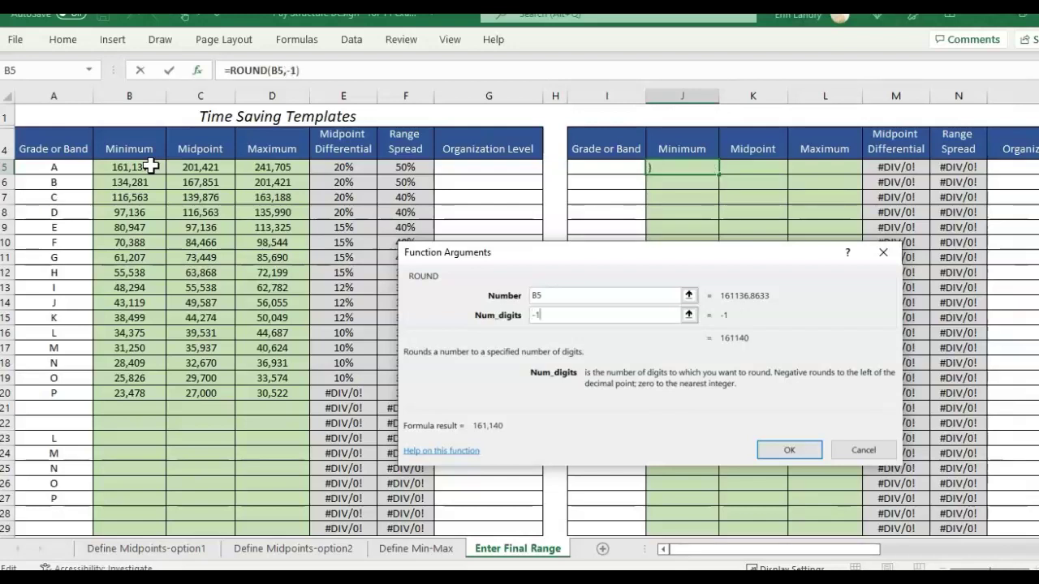
click(789, 449)
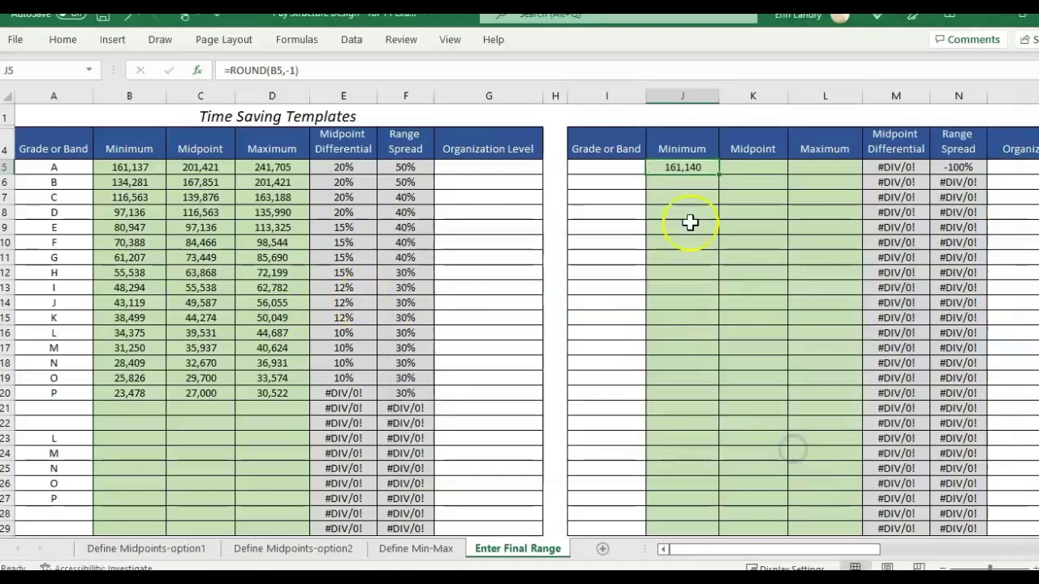
- Change J5's formula to =ROUND(B5,-3) to round to the nearest thousand
click(681, 186)
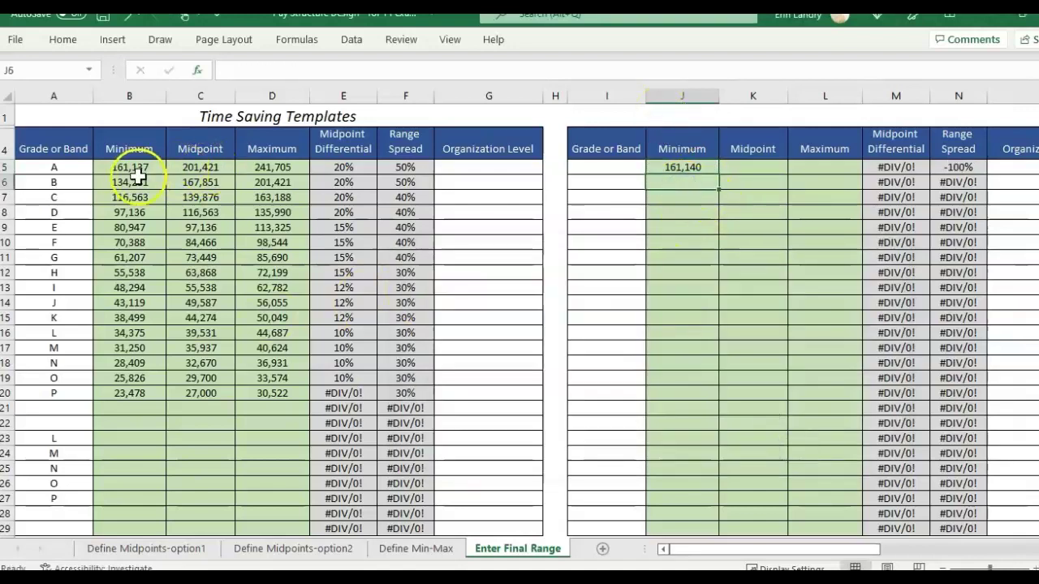
click(112, 179)
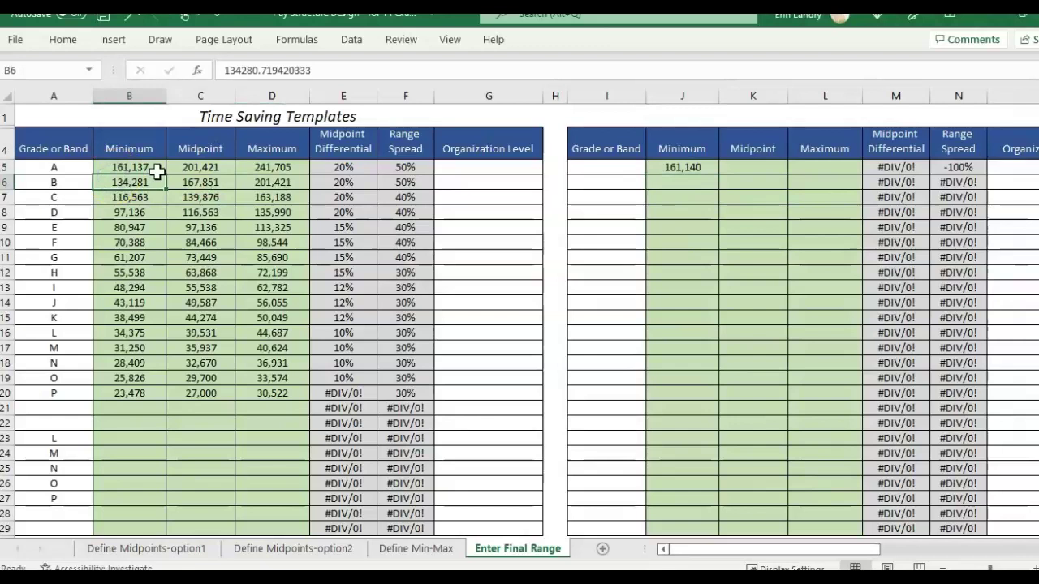
click(689, 168)
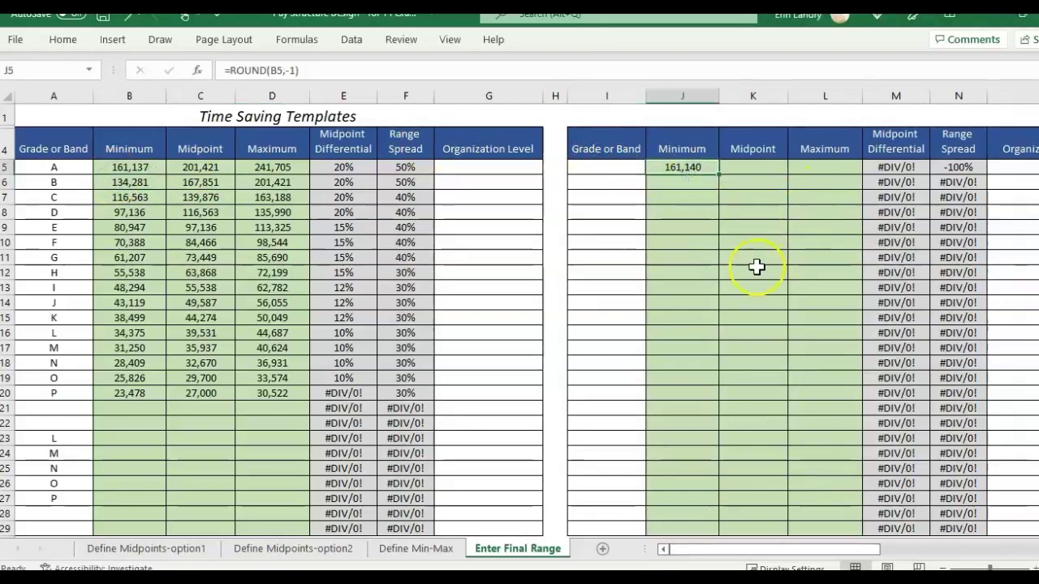
click(297, 71)
key(BackSpace)
text(2)
key(ctrl+Return)
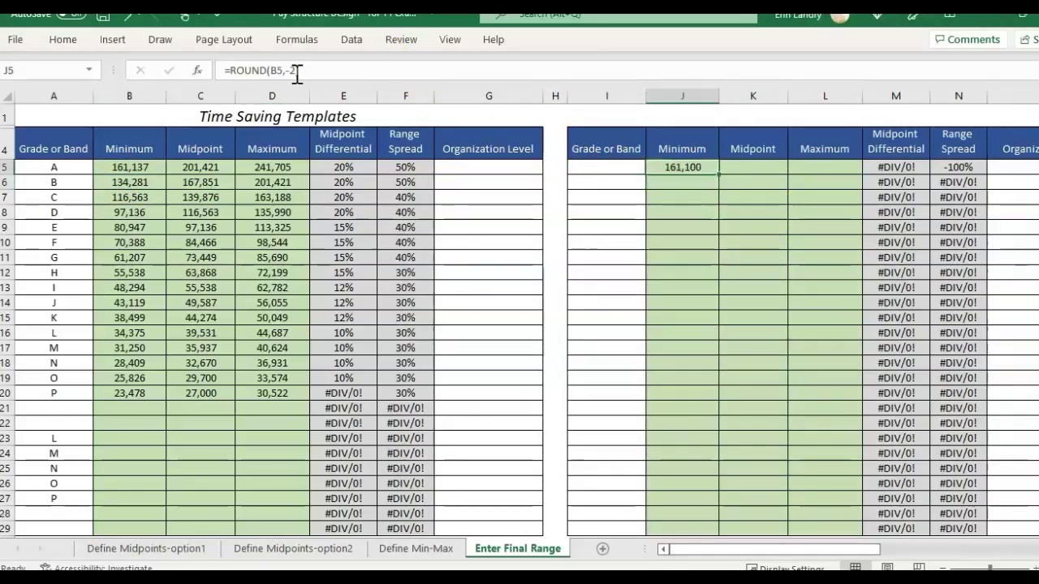
click(297, 71)
key(BackSpace)
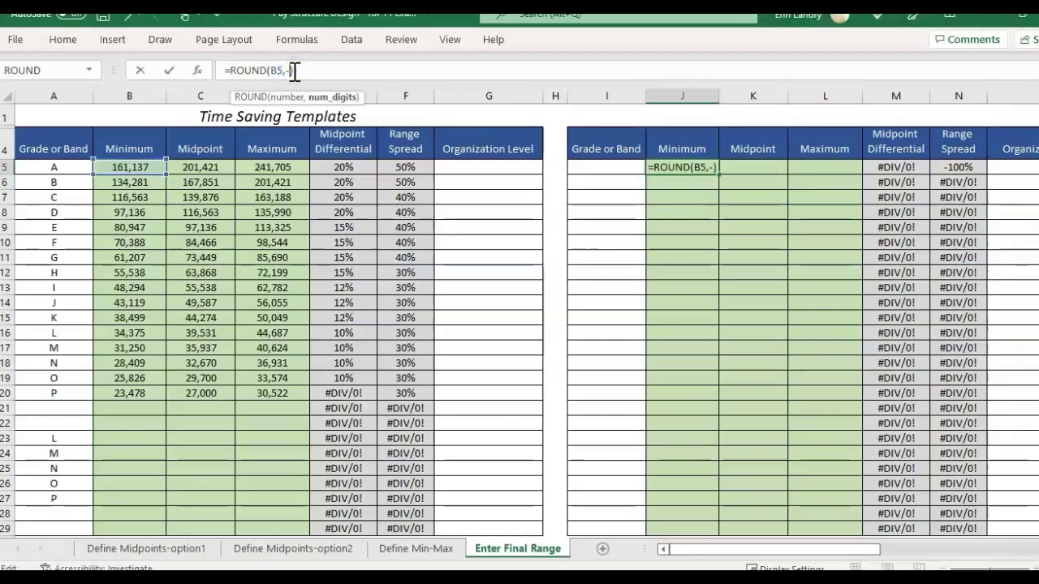
text(3)
key(ctrl+Return)
- Fill the rounding formula across J5:L20 and verify the midpoint and maximum formulas
click(684, 172)
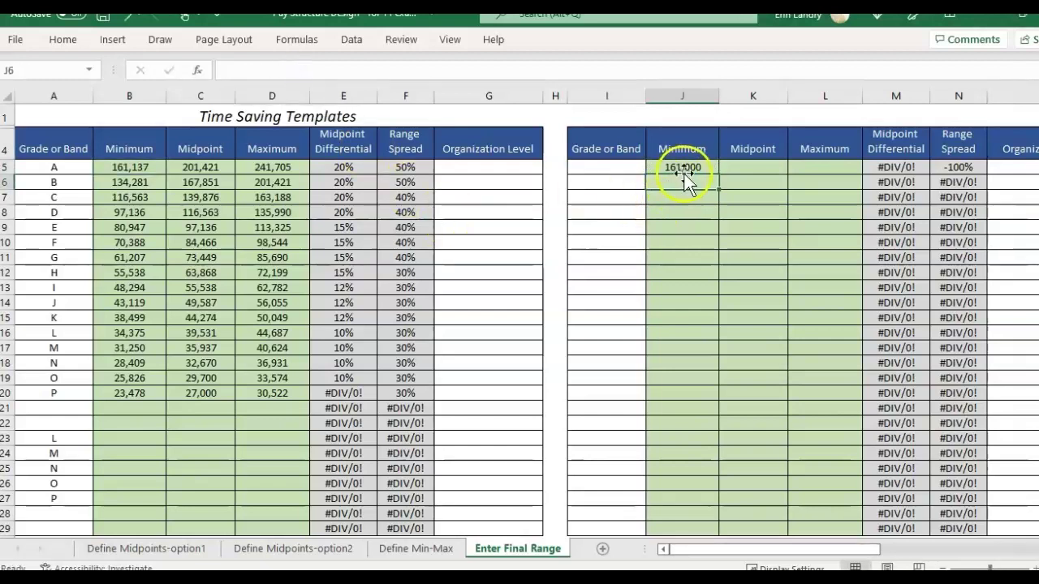
drag(722, 174, 842, 397)
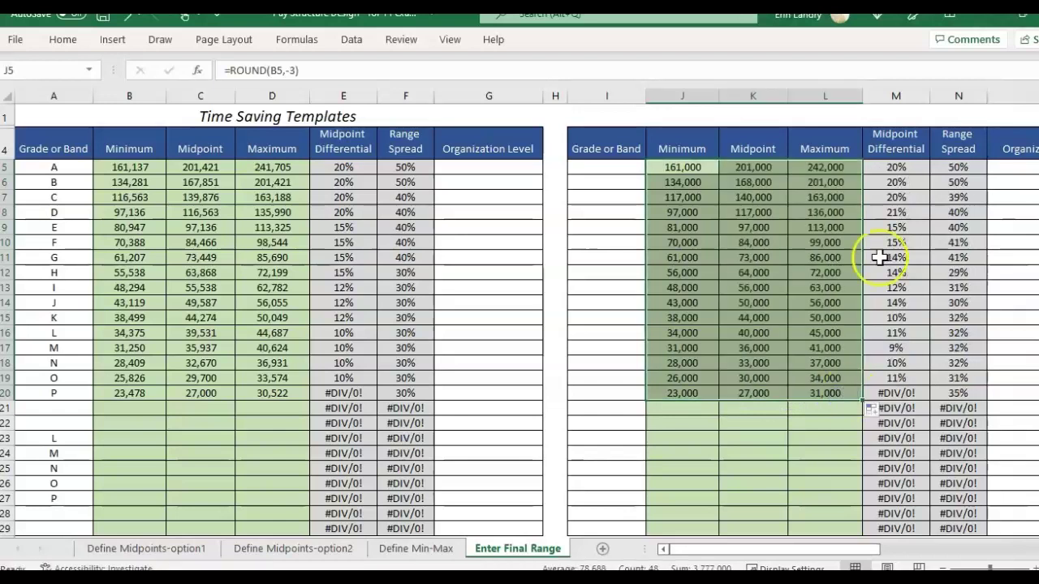
click(766, 166)
double_click(766, 166)
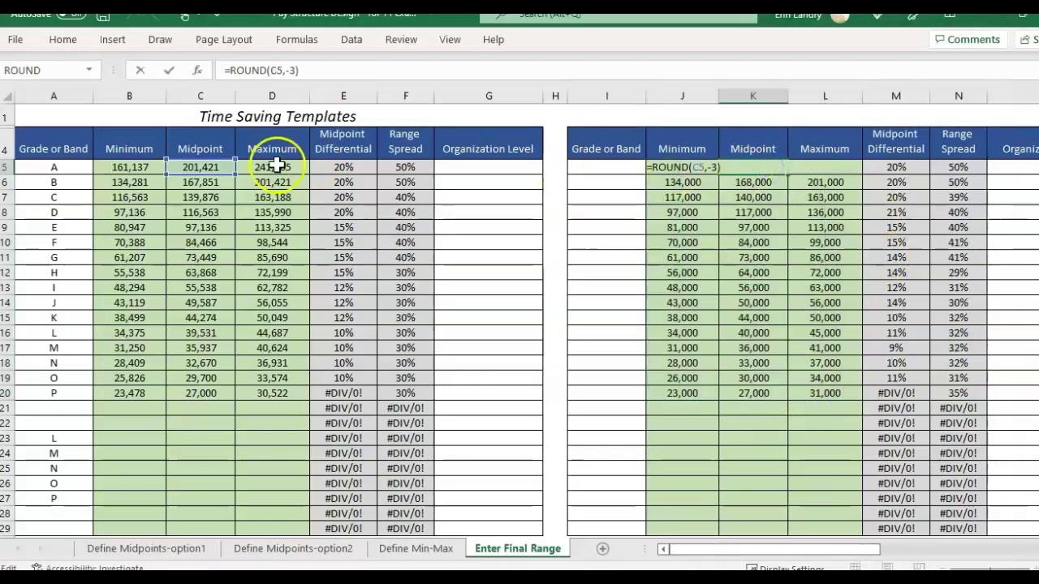
key(Escape)
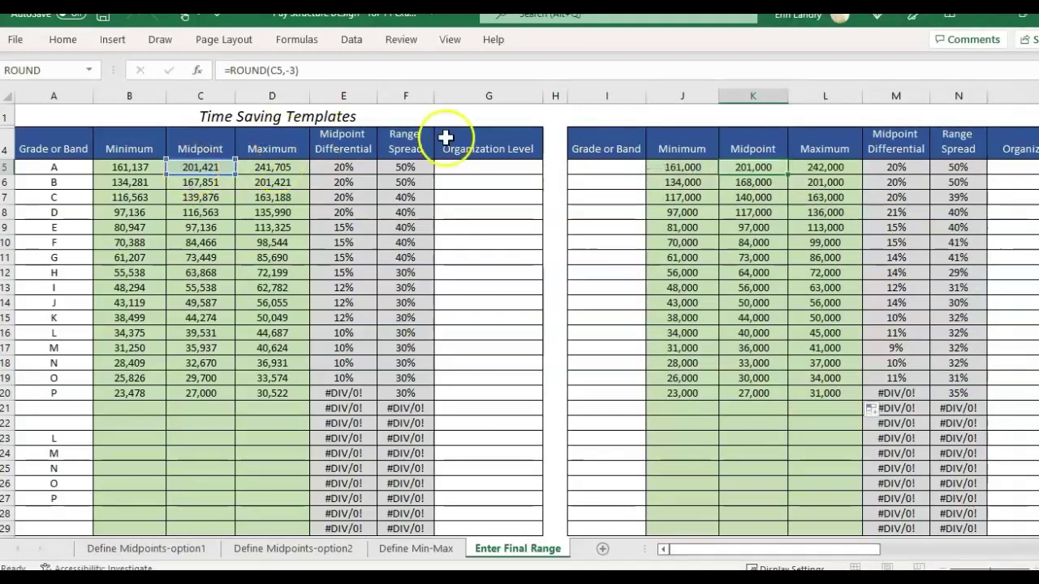
double_click(855, 165)
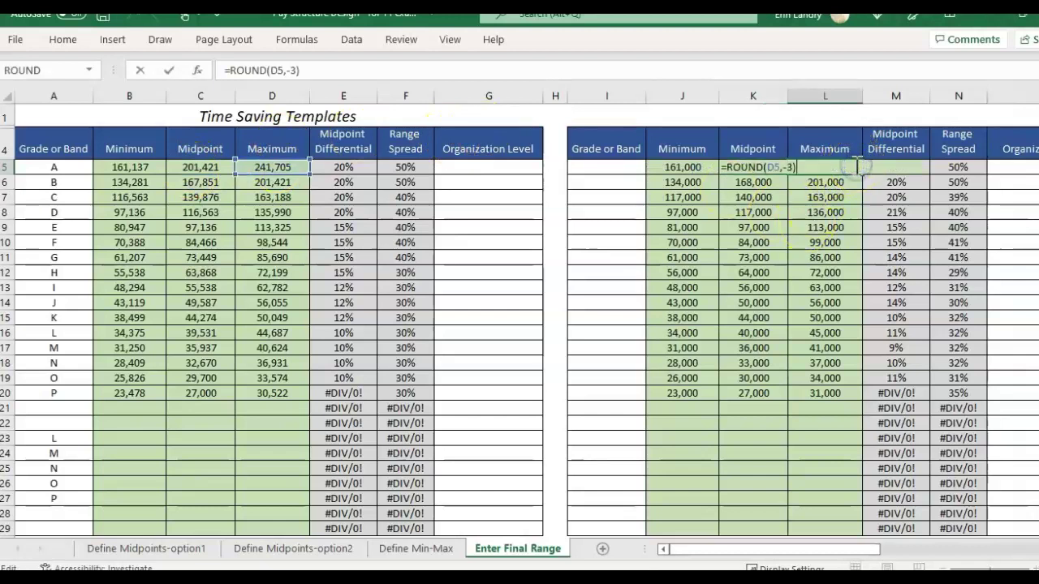
key(Escape)
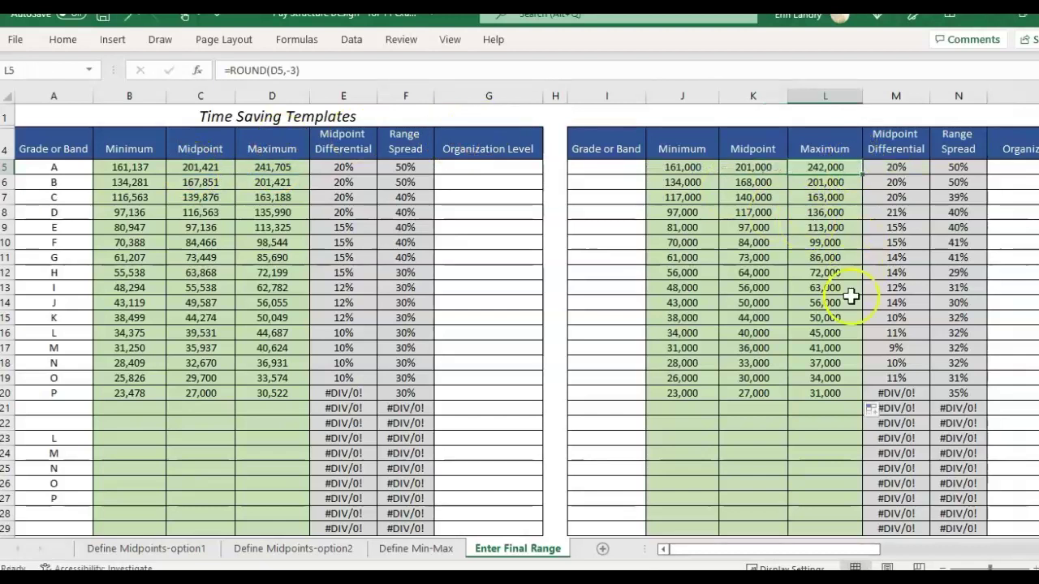
- Review the Midpoint Differential column and grade E's range spread formula
click(895, 135)
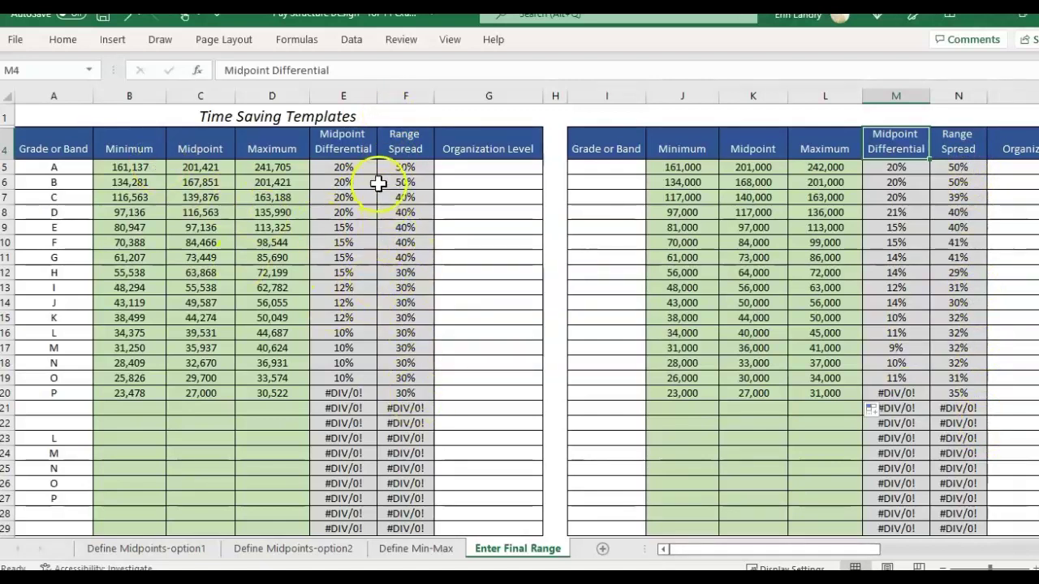
click(404, 230)
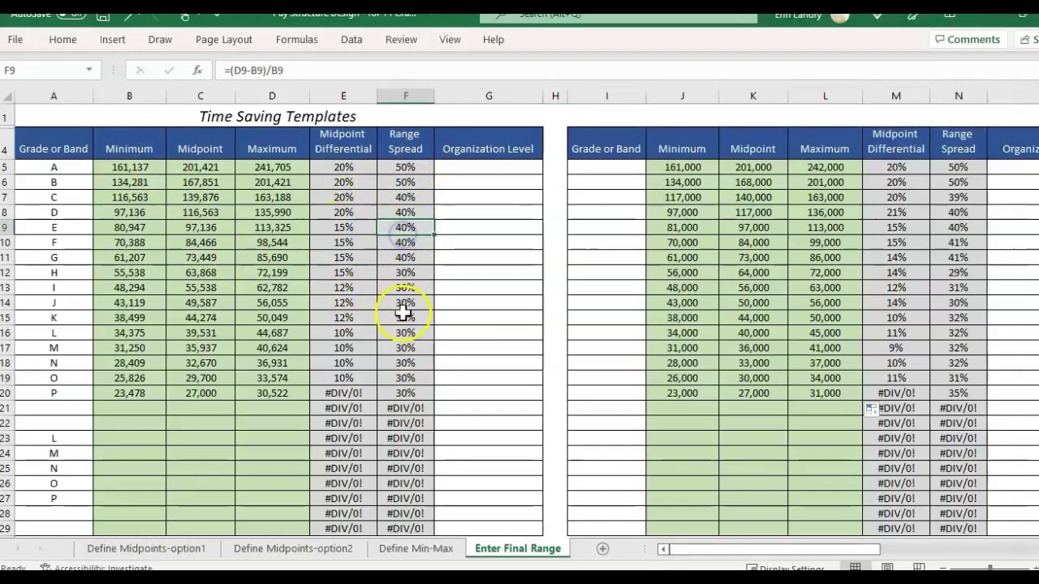
click(341, 274)
click(414, 274)
click(504, 277)
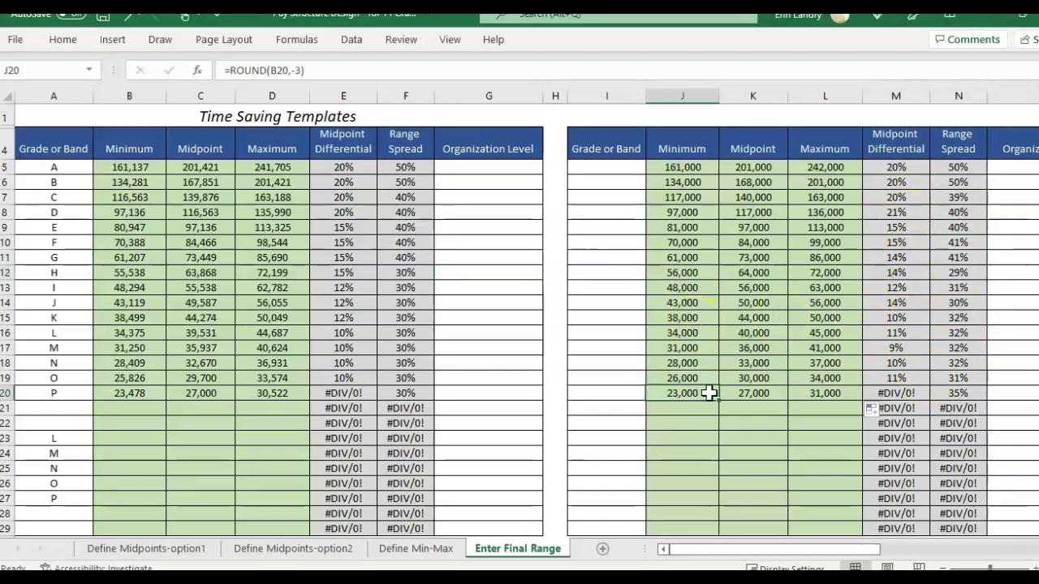
- Enter =B16/2080 in B23 for grade L's hourly minimum
click(187, 420)
key(Return)
key(Left)
key(Left)
key(Right)
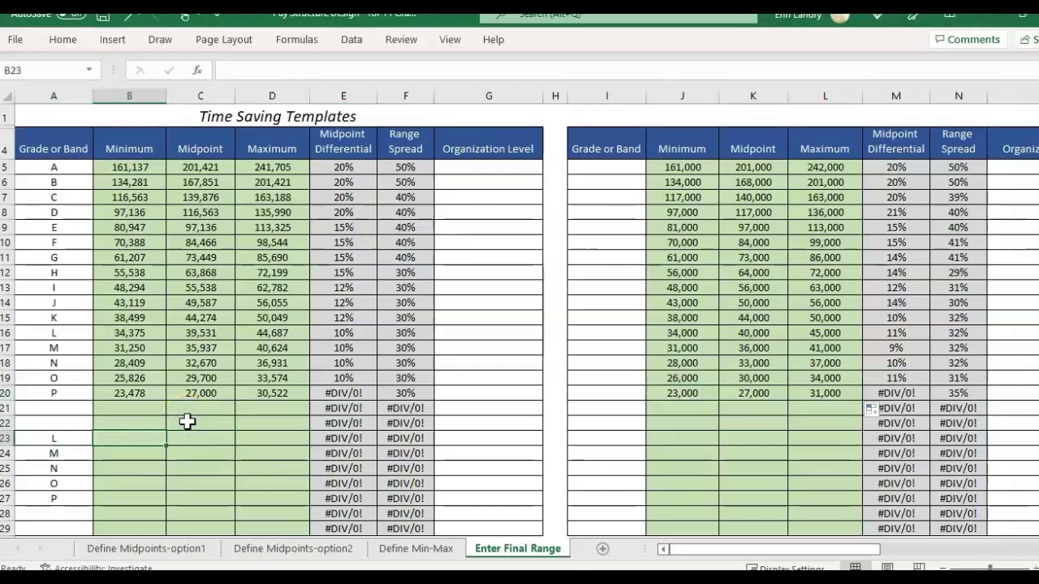
text(=)
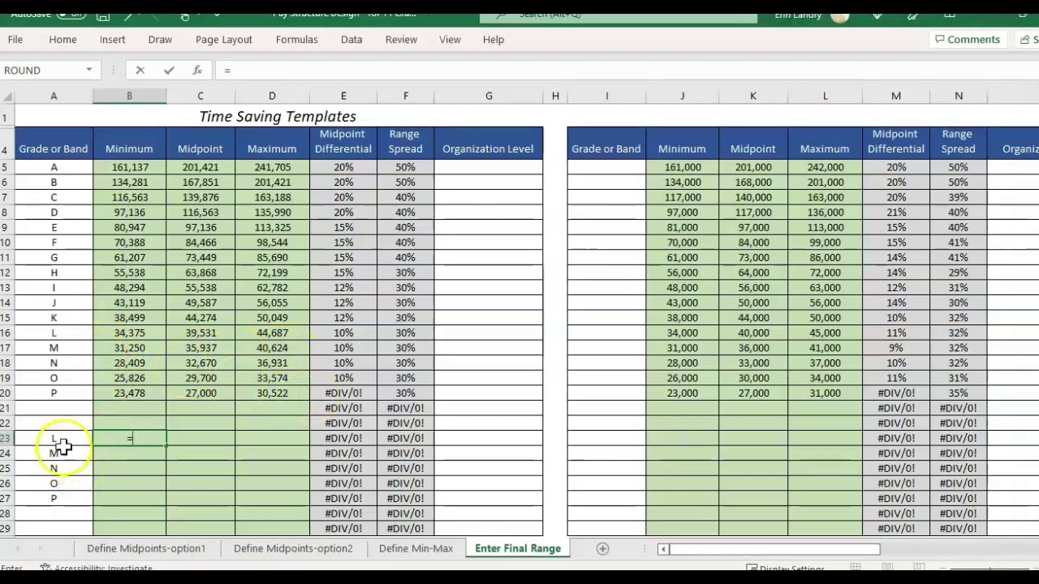
click(130, 333)
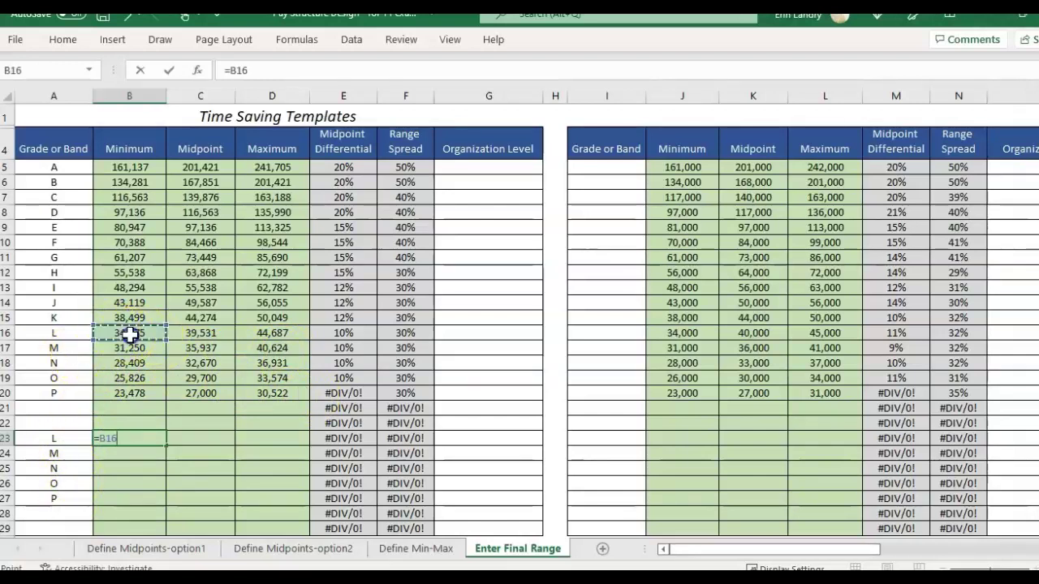
text(/)
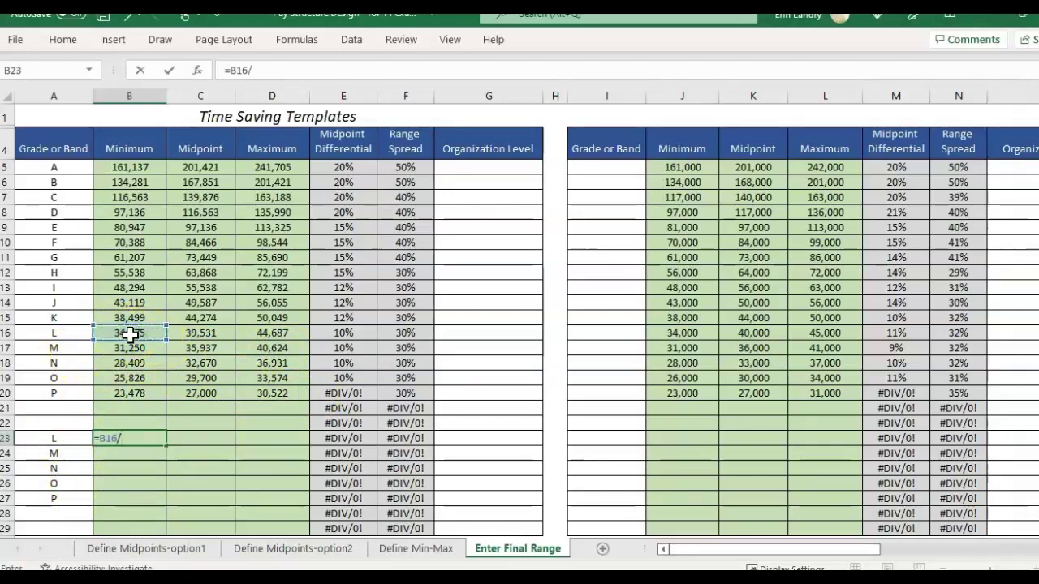
text(2080)
key(Return)
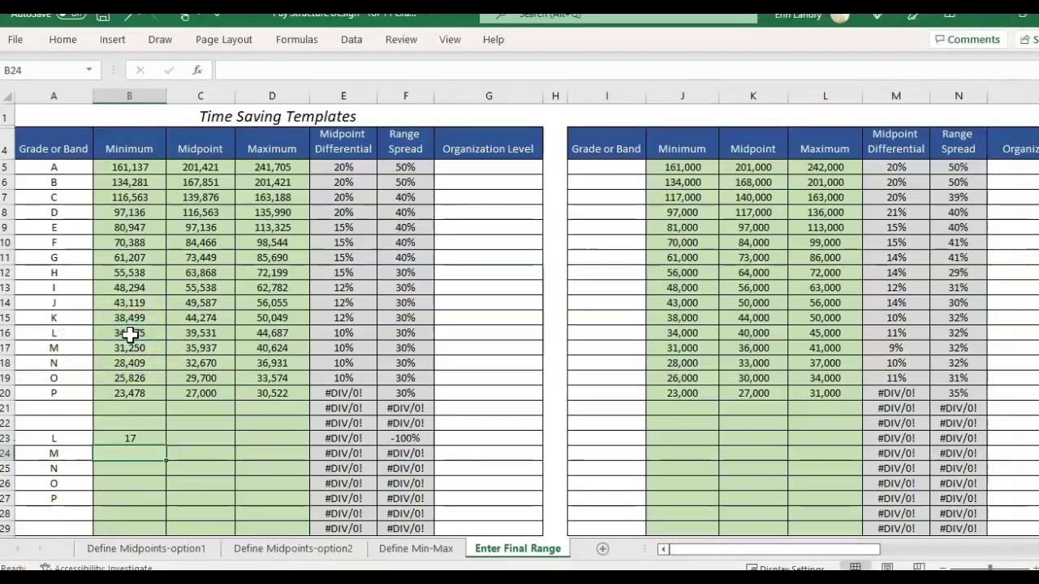
- Fill the hourly formula through B23:D27 and copy that block
click(158, 440)
drag(166, 446, 296, 498)
click(128, 439)
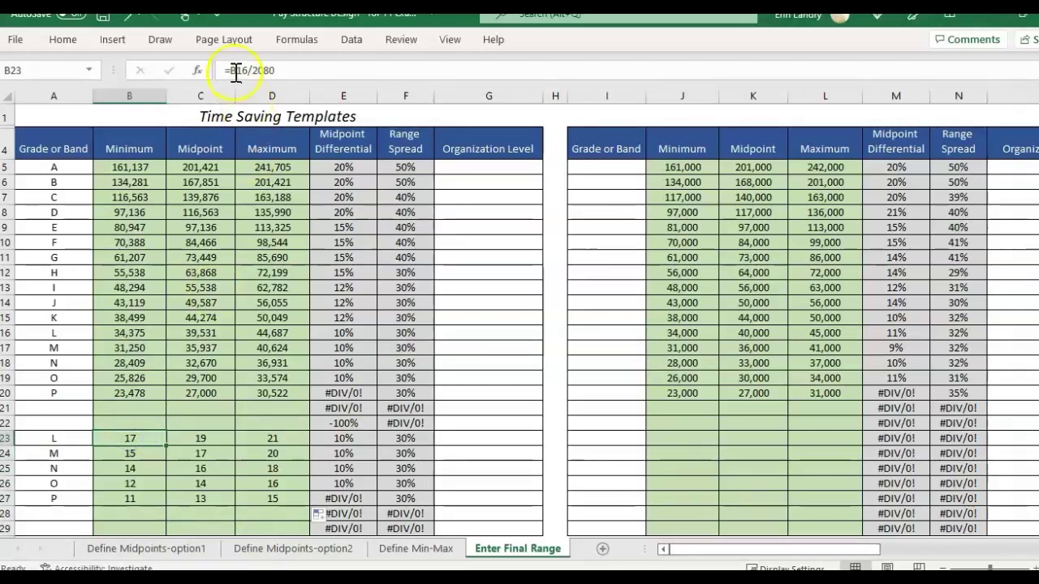
click(125, 453)
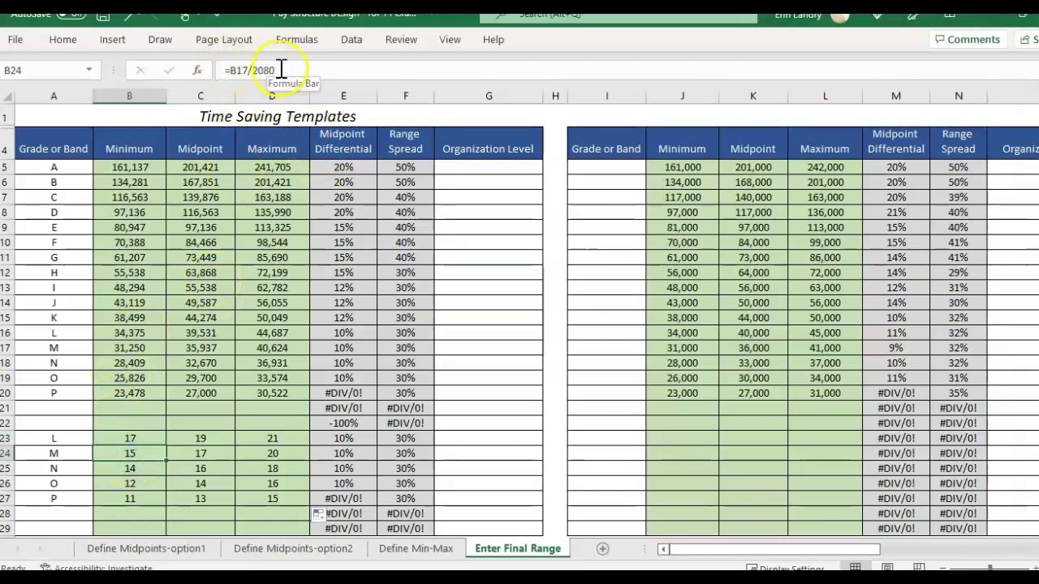
click(129, 437)
drag(129, 438, 278, 504)
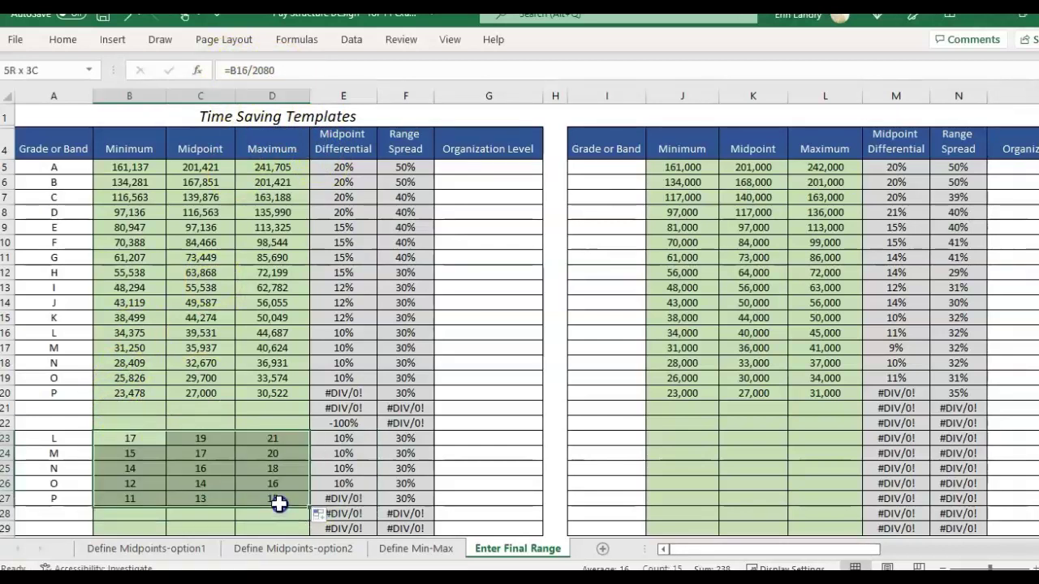
key(ctrl+c)
- Paste the hourly L–P block back onto itself as values only
right_click(279, 504)
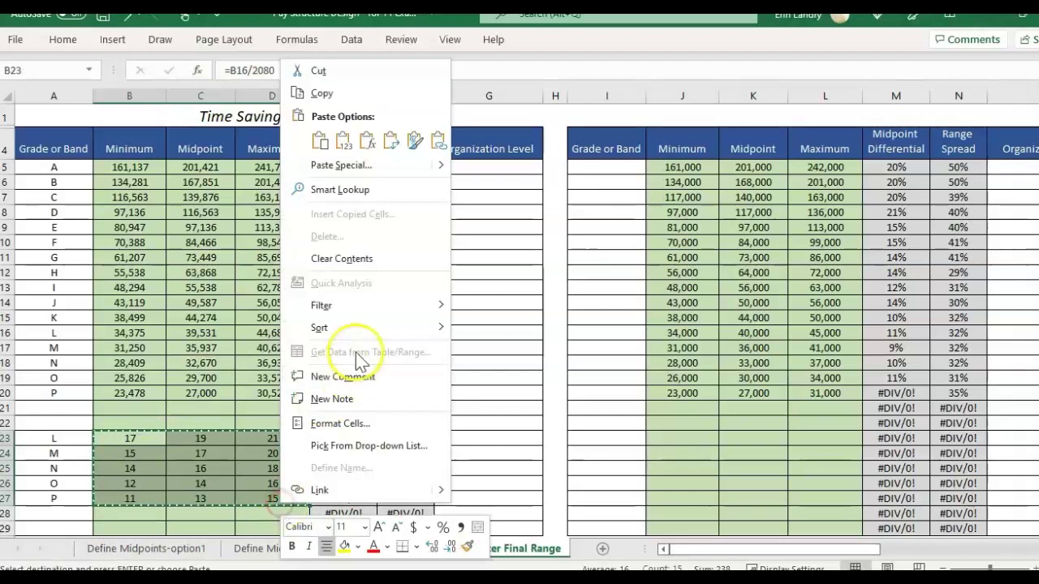
click(357, 163)
click(111, 87)
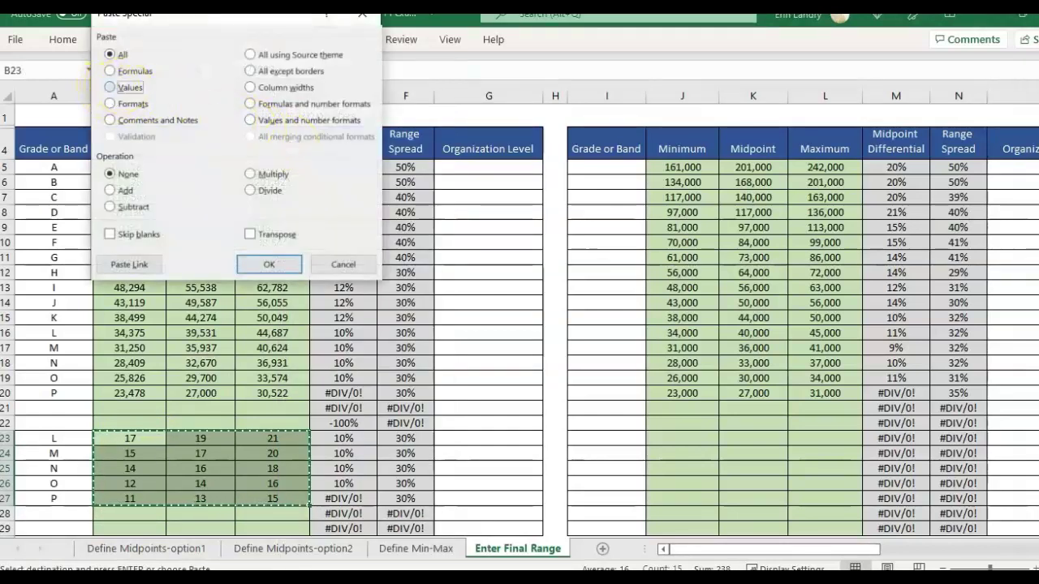
click(268, 263)
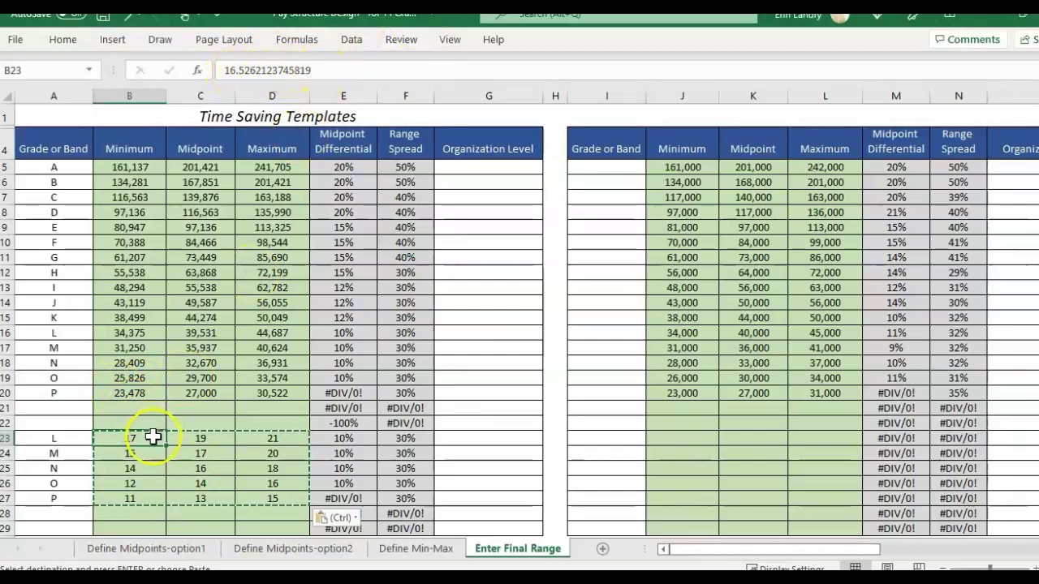
- Format the hourly block with 2 decimal places, e.g. 16.53, 19.01, 21.48
right_click(291, 495)
click(358, 418)
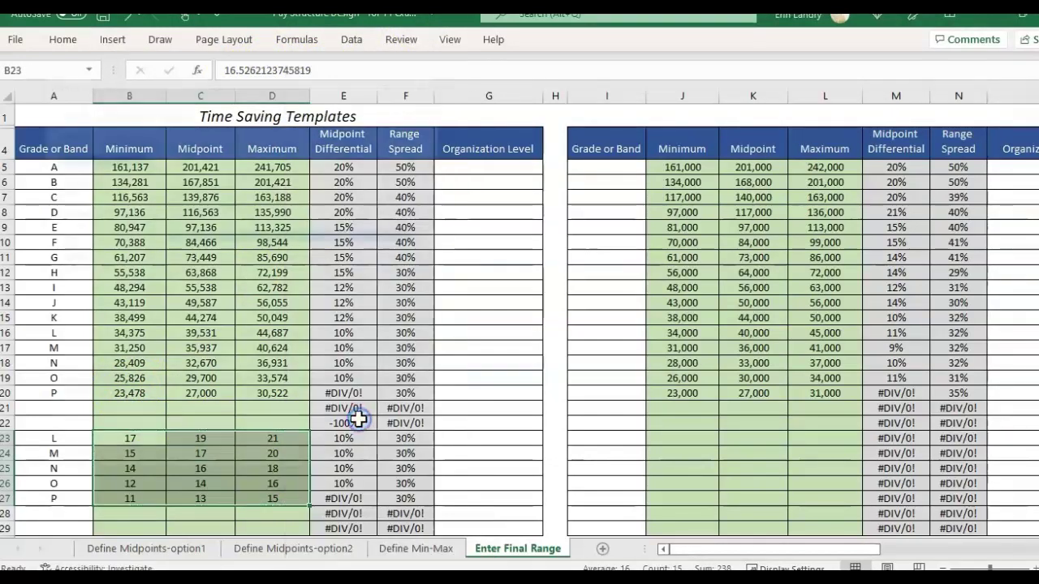
click(267, 174)
click(267, 174)
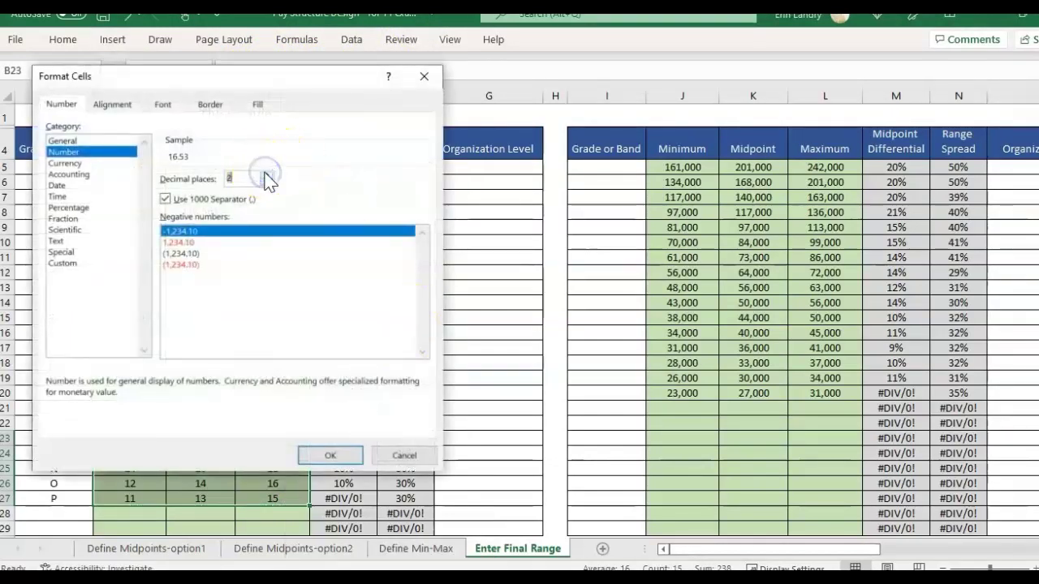
click(330, 459)
click(176, 439)
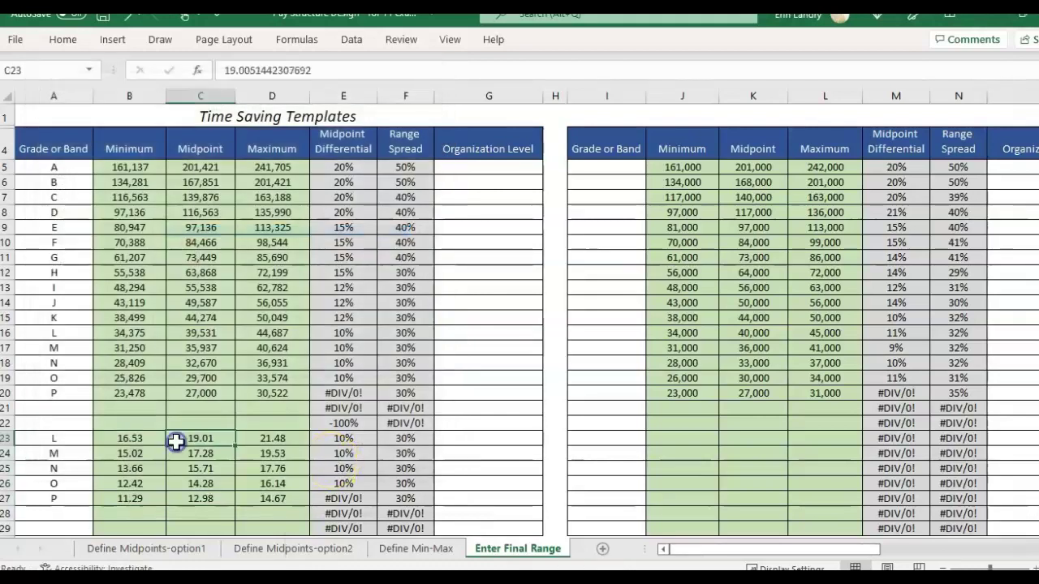
click(267, 442)
key(Left)
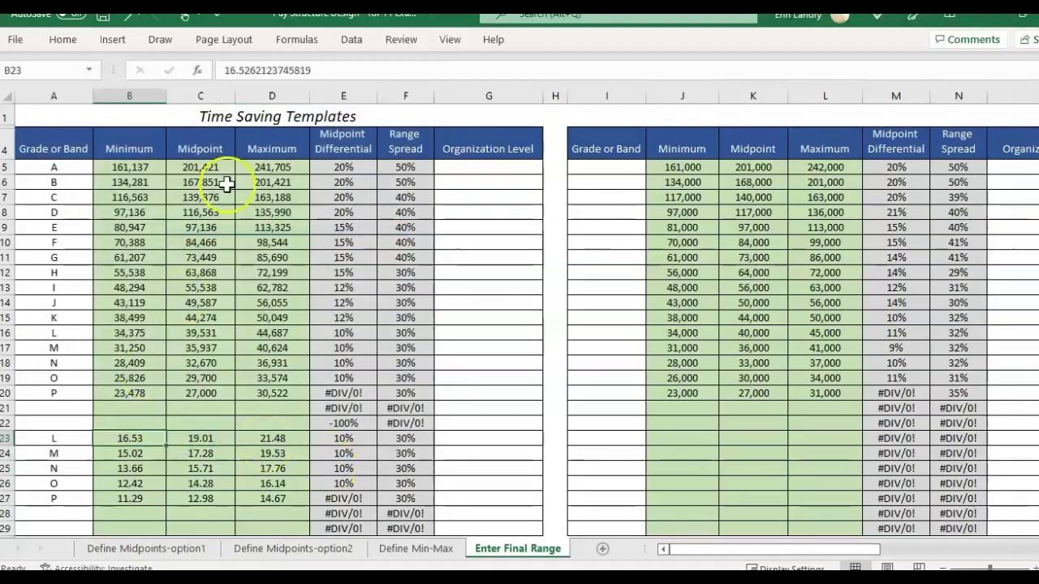
drag(250, 71, 324, 72)
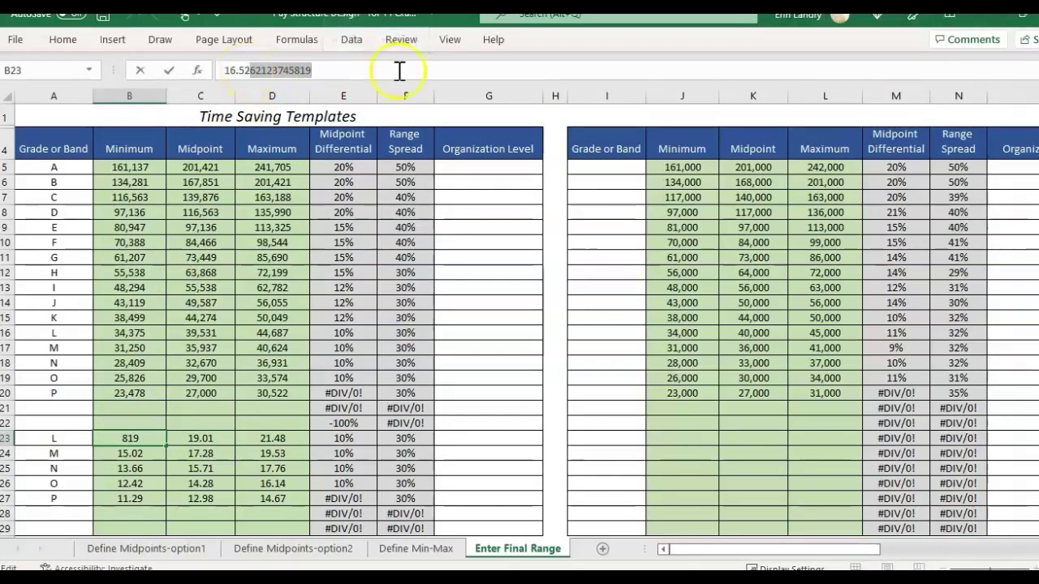
key(Escape)
key(Left)
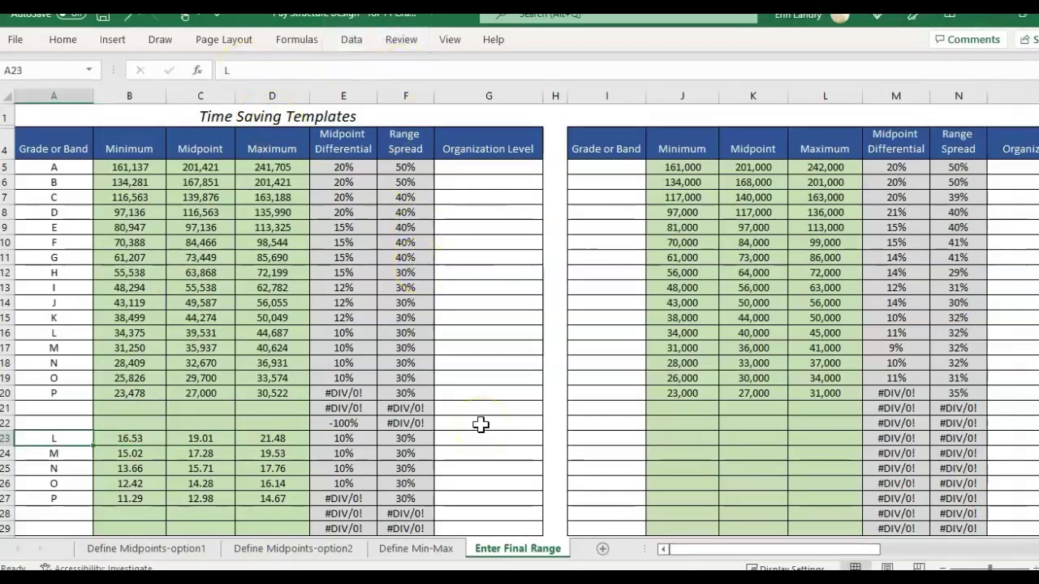
key(Up)
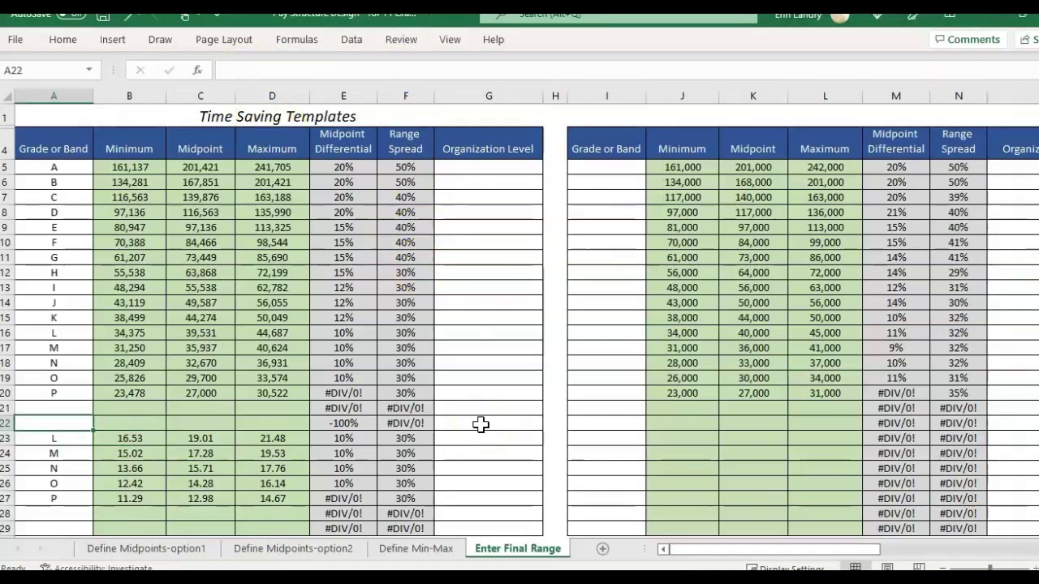
key(Down)
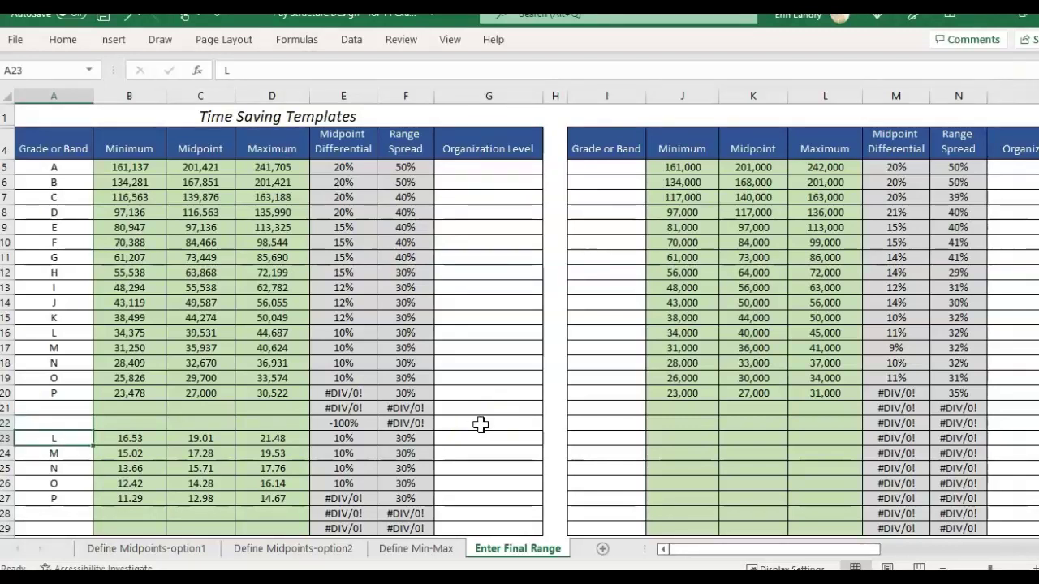
key(Right)
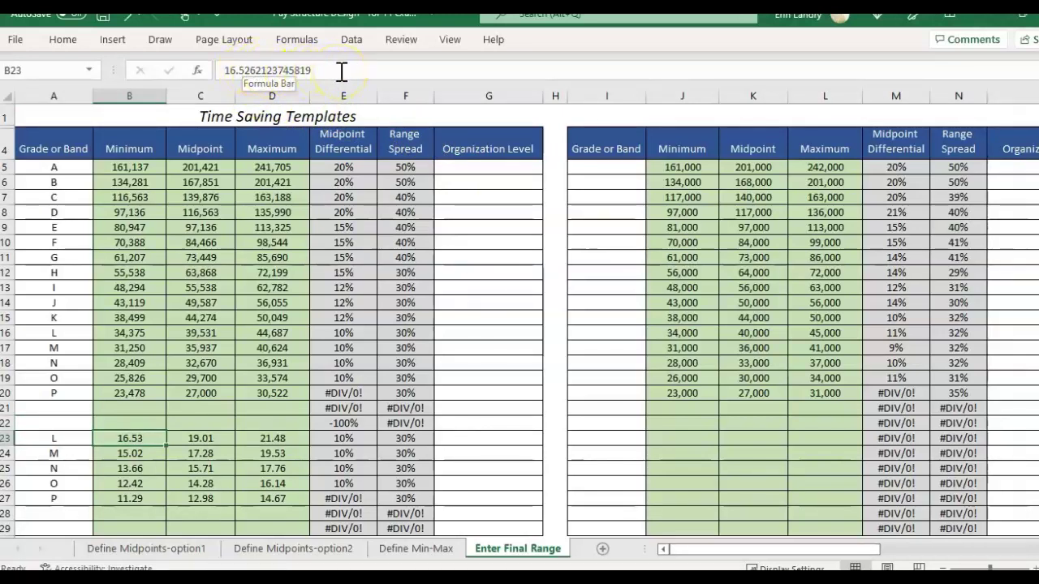
click(667, 438)
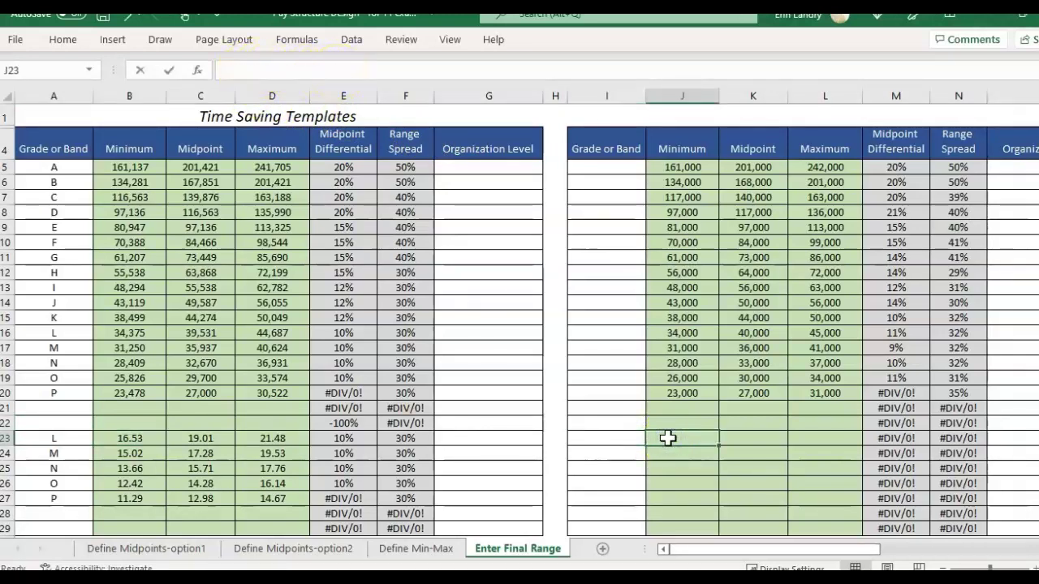
- Enter a ROUND formula on B23 in cell J23
text(=)
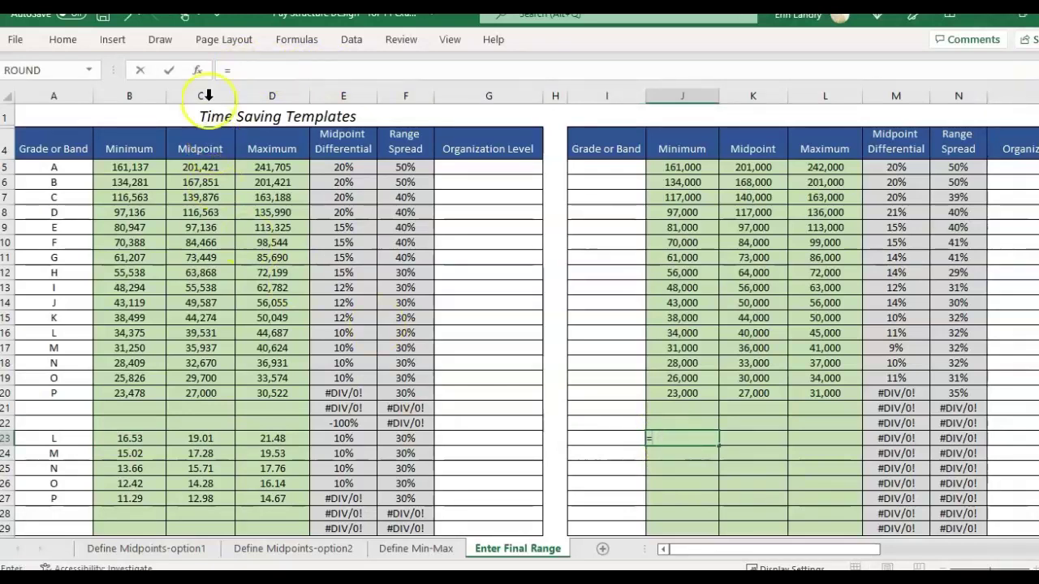
text(rounc)
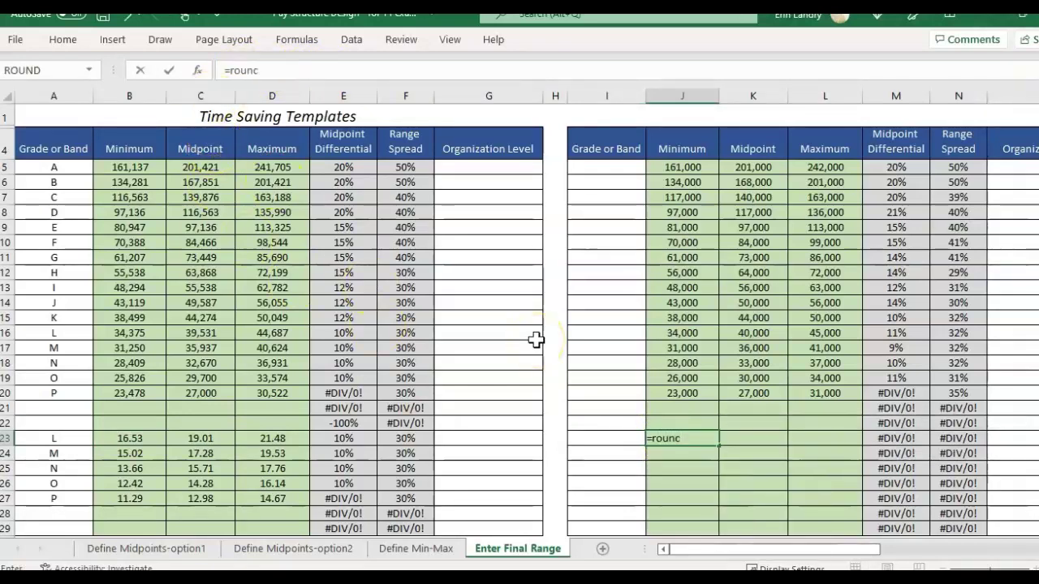
key(BackSpace)
text(d9)
key(BackSpace)
text(()
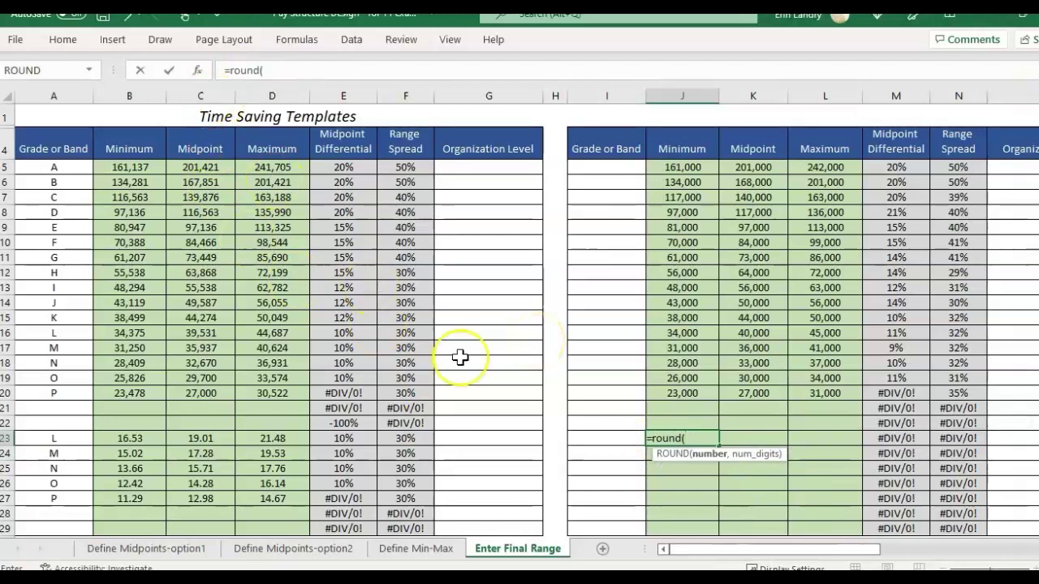
click(130, 438)
text(,1)
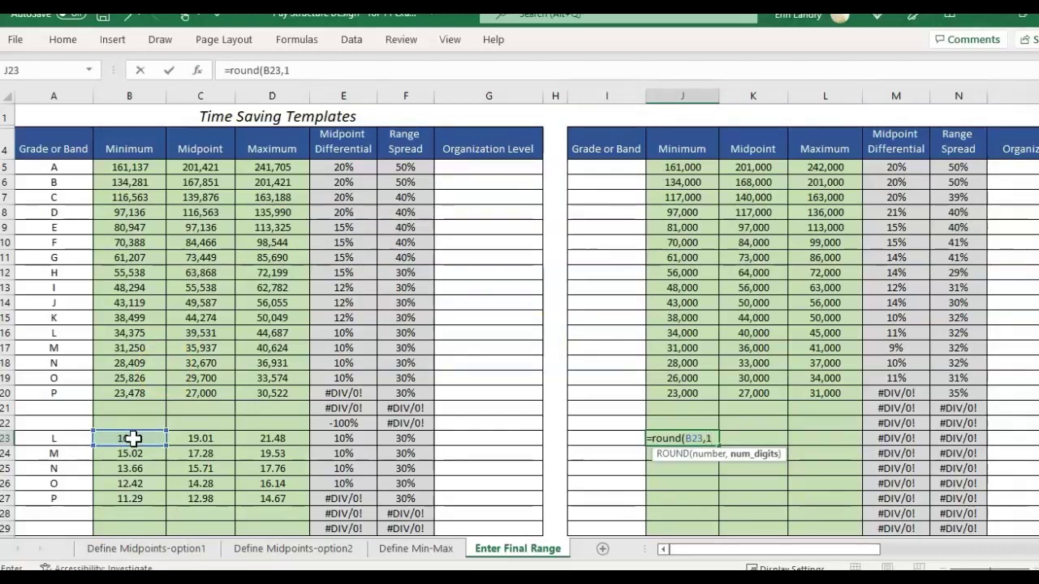
key(Return)
key(Up)
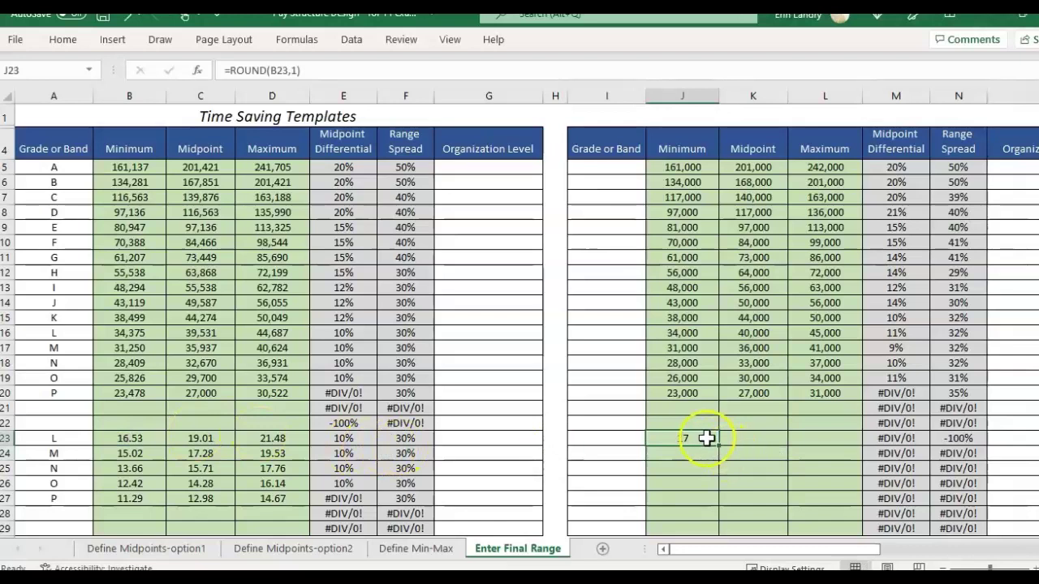
- Format J23:L27 as numbers with two decimal places
drag(706, 438, 844, 501)
right_click(842, 499)
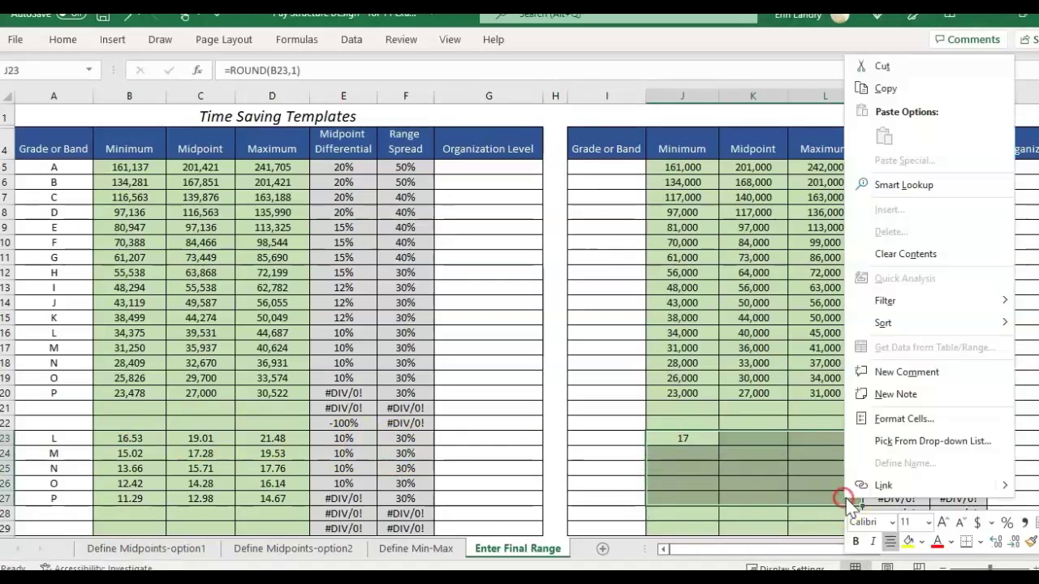
click(903, 419)
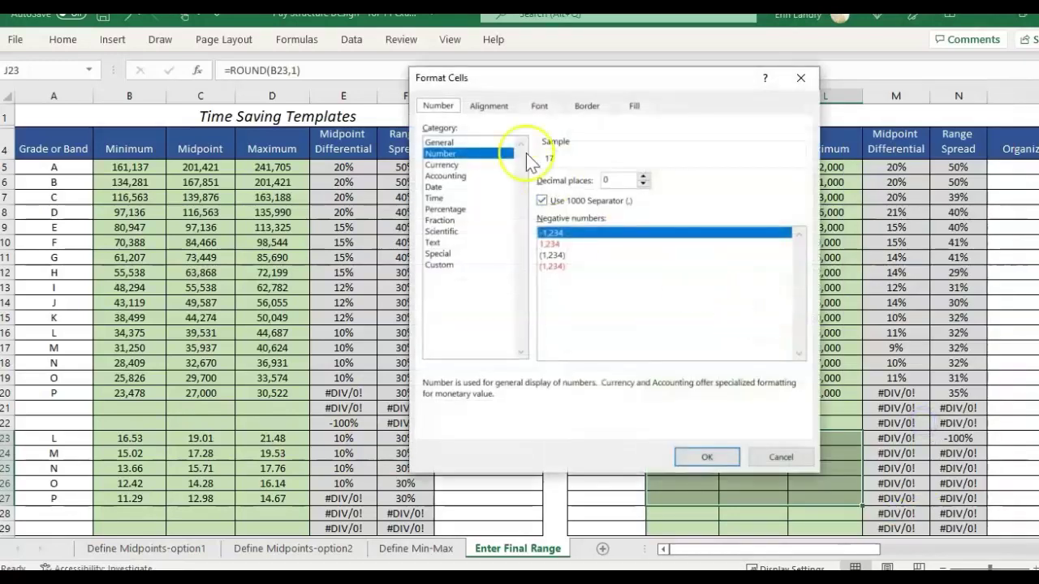
double_click(643, 176)
click(707, 457)
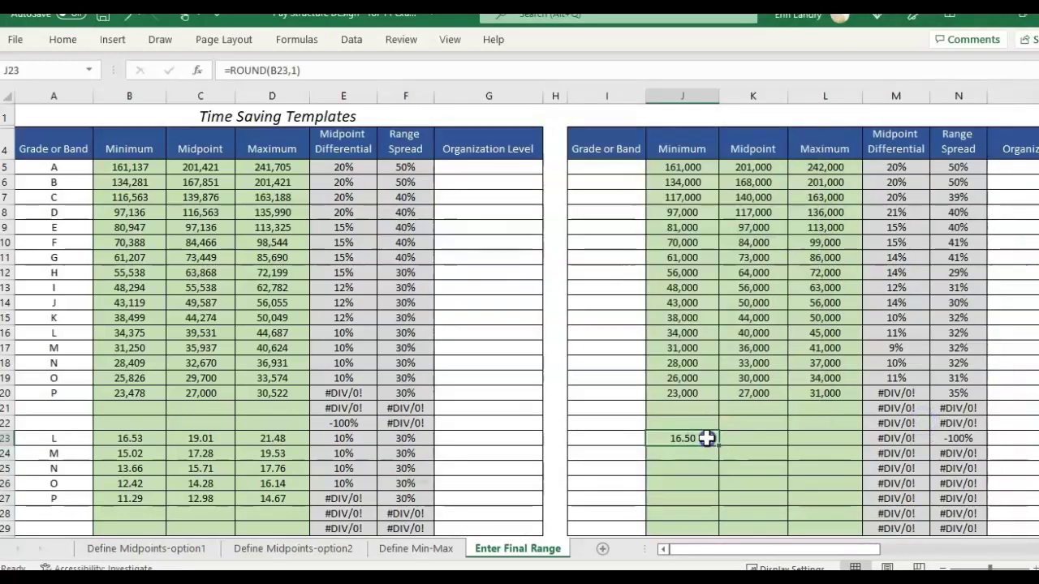
- Change J23's formula to =ROUND(B23,2)
double_click(707, 438)
key(Escape)
double_click(700, 440)
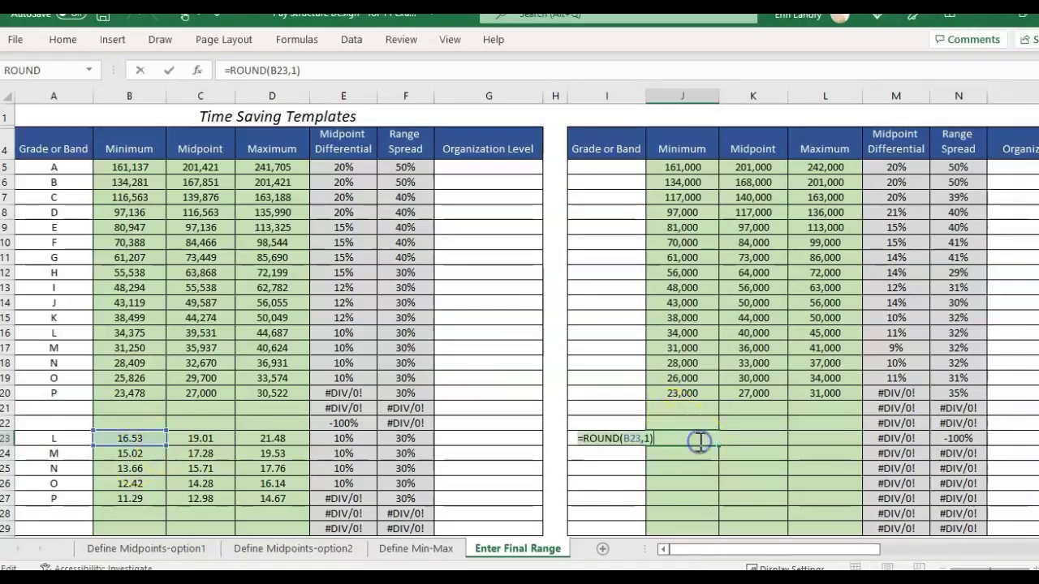
click(649, 439)
key(BackSpace)
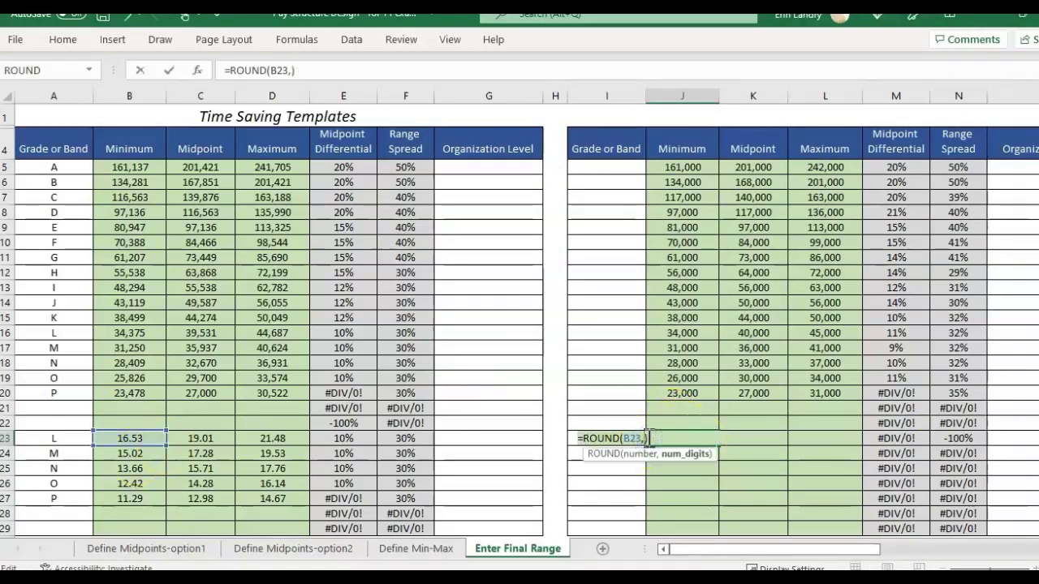
text(2)
key(Return)
- Fill the J23 formula through J23:L27 and check K23's formula
click(707, 440)
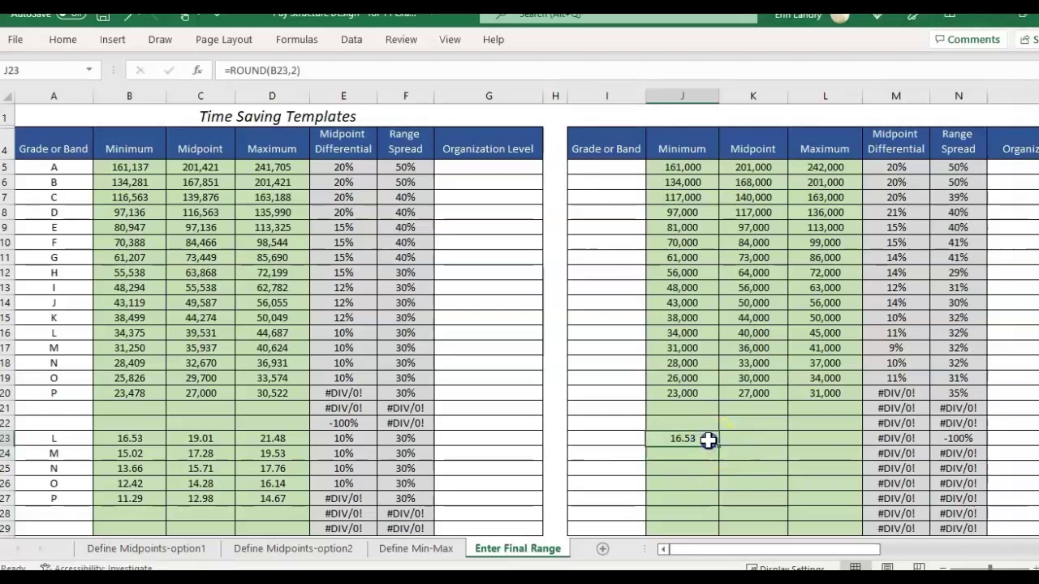
drag(718, 446, 848, 512)
double_click(767, 436)
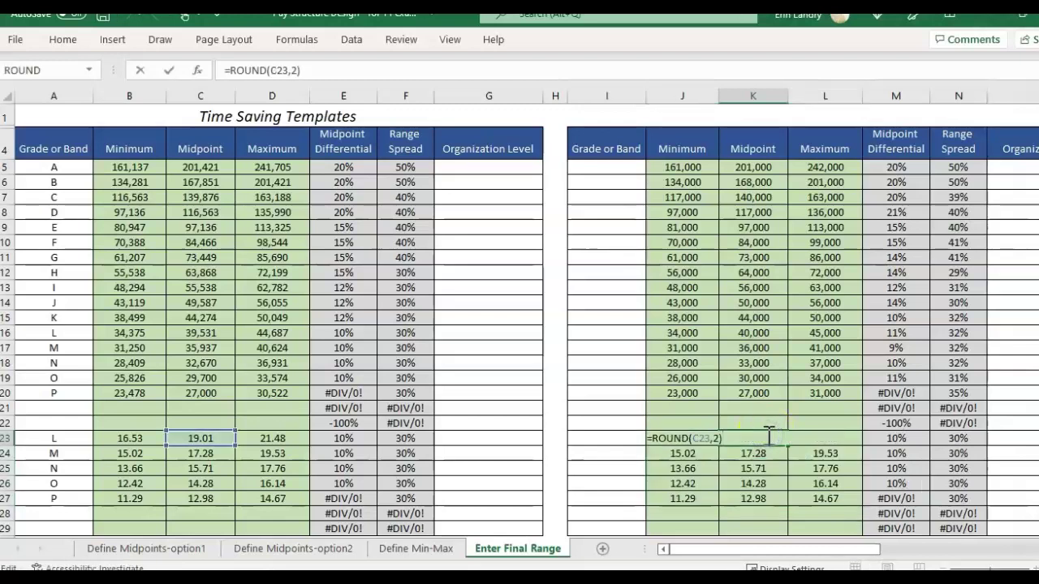
click(683, 438)
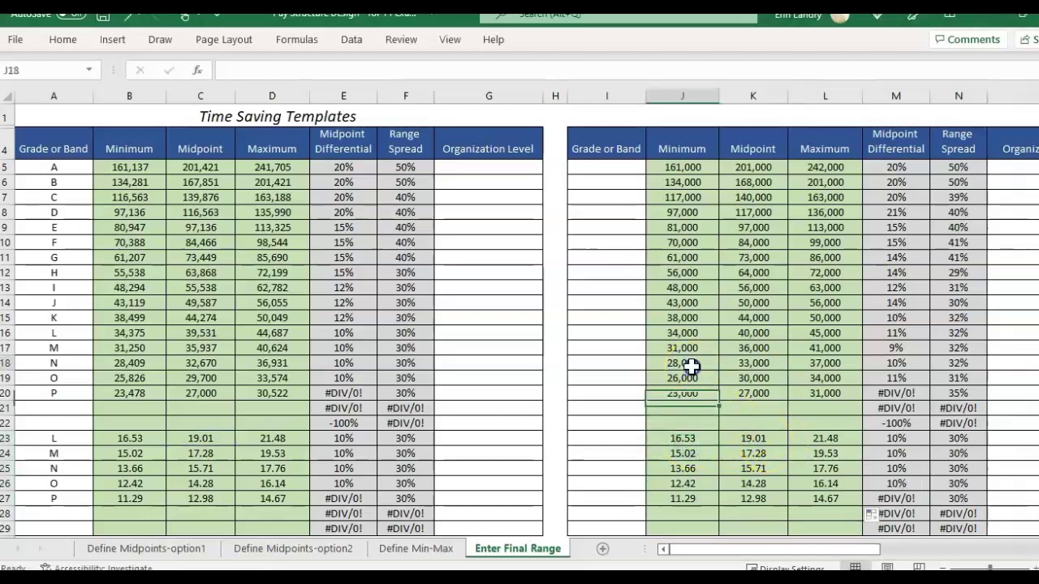
- Copy J23:L27 and paste it back as values only
drag(689, 366, 784, 390)
drag(682, 438, 820, 501)
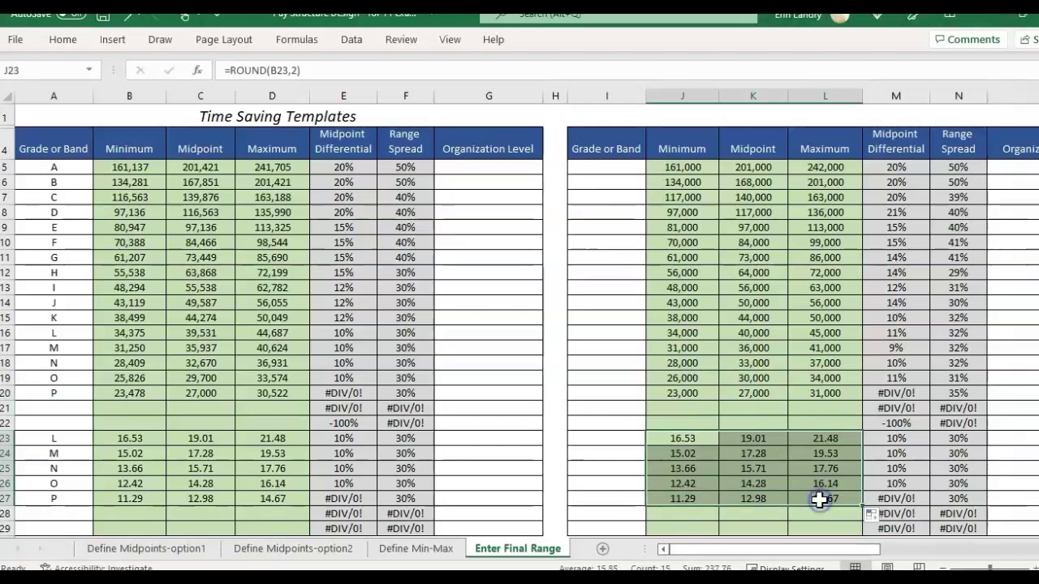
key(ctrl+c)
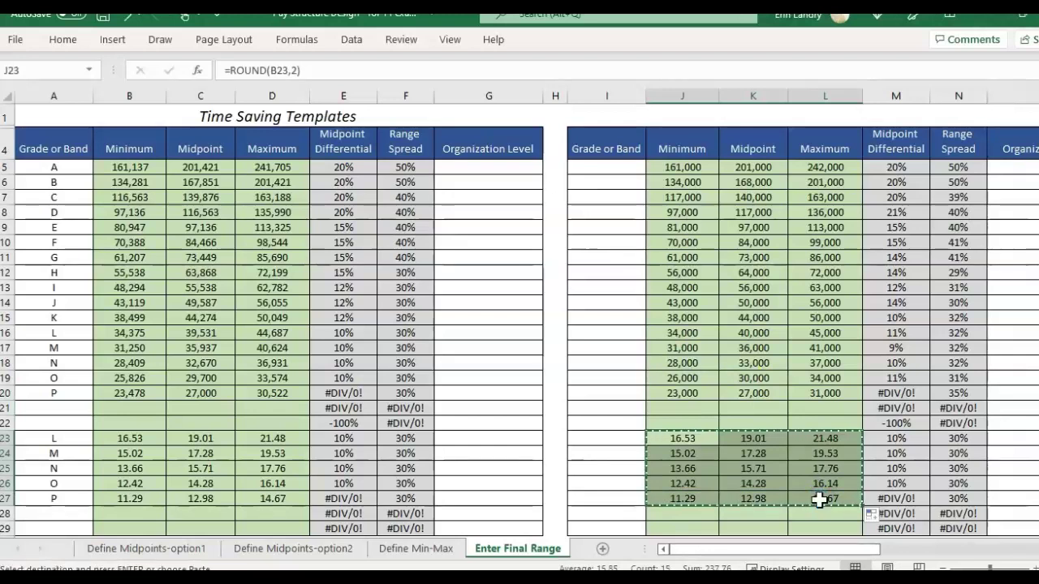
right_click(684, 462)
click(728, 128)
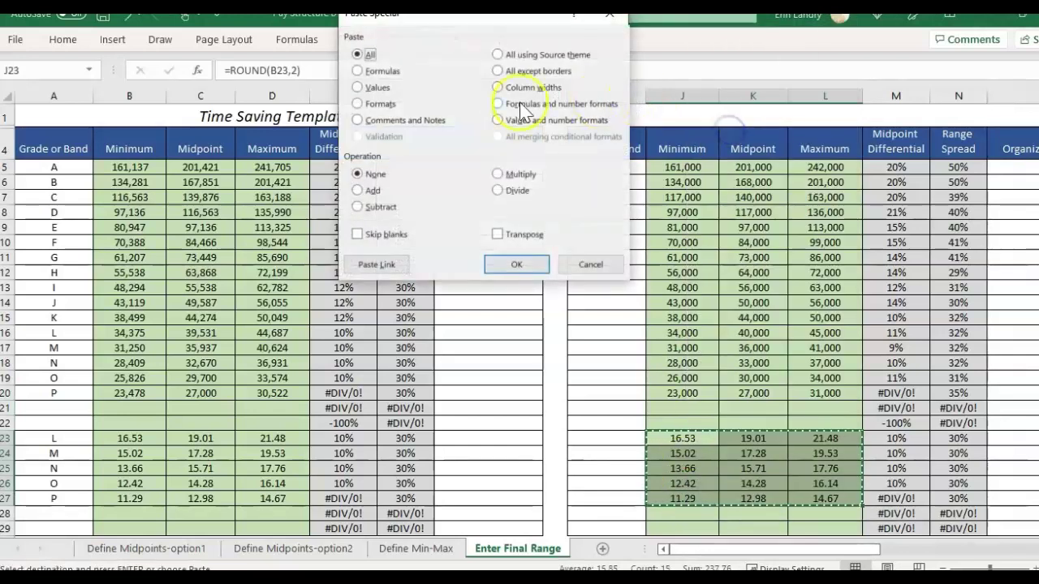
click(366, 87)
click(514, 264)
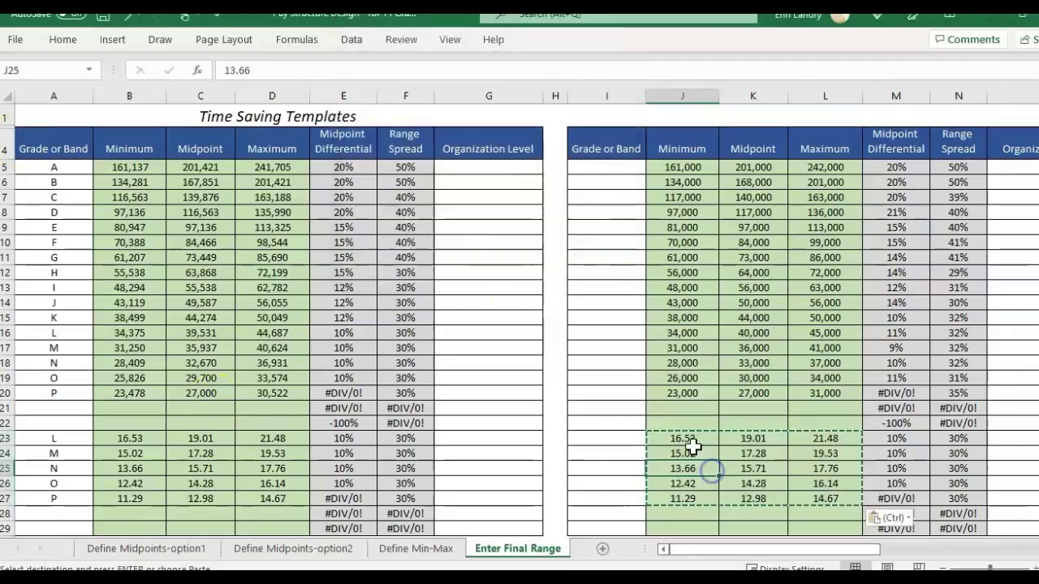
- Confirm J23, J24 and K24 hold plain values, then end copy mode
click(689, 443)
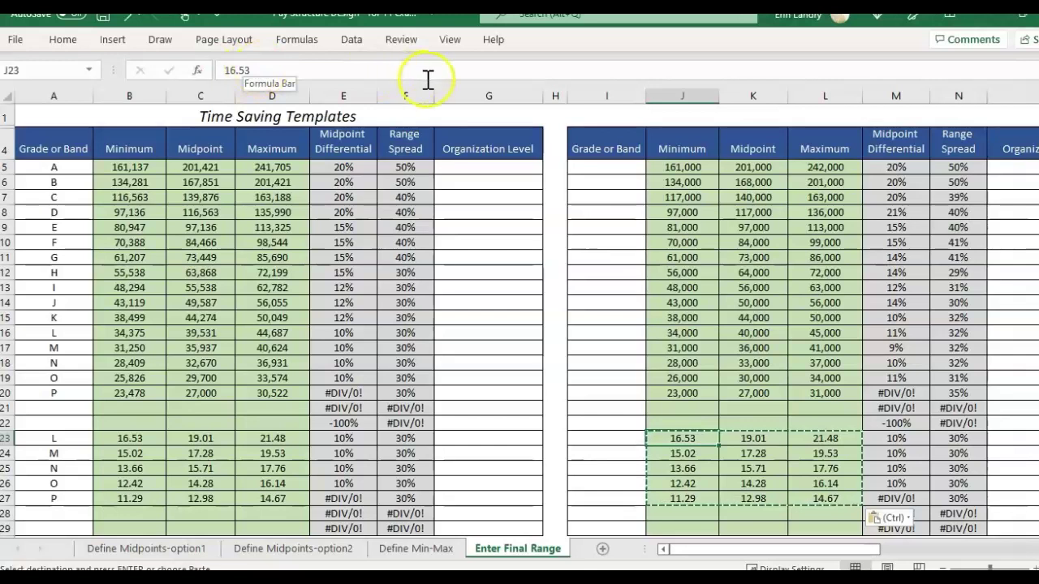
click(690, 453)
click(759, 451)
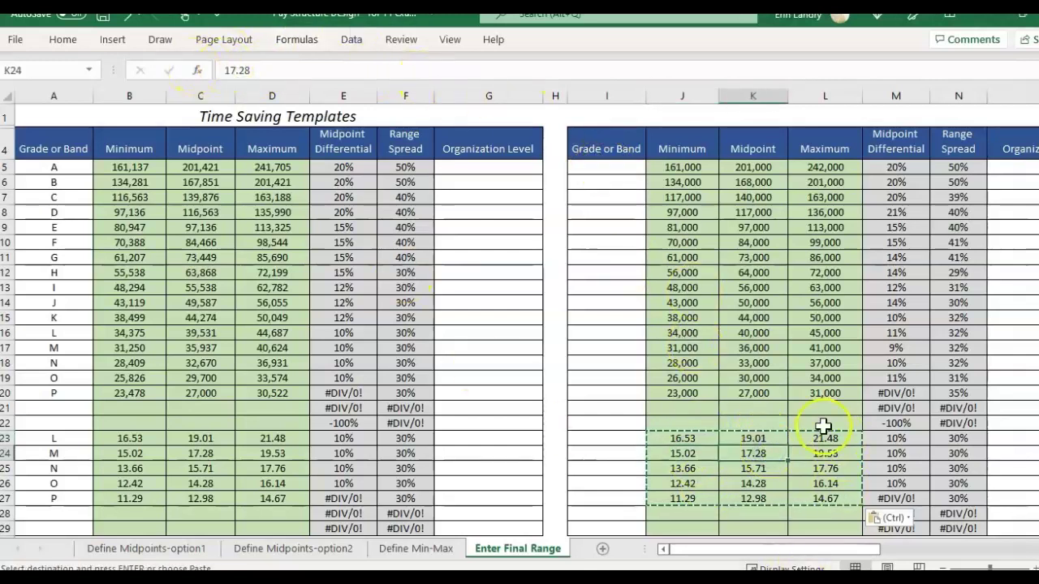
key(ctrl+z)
key(ctrl+z)
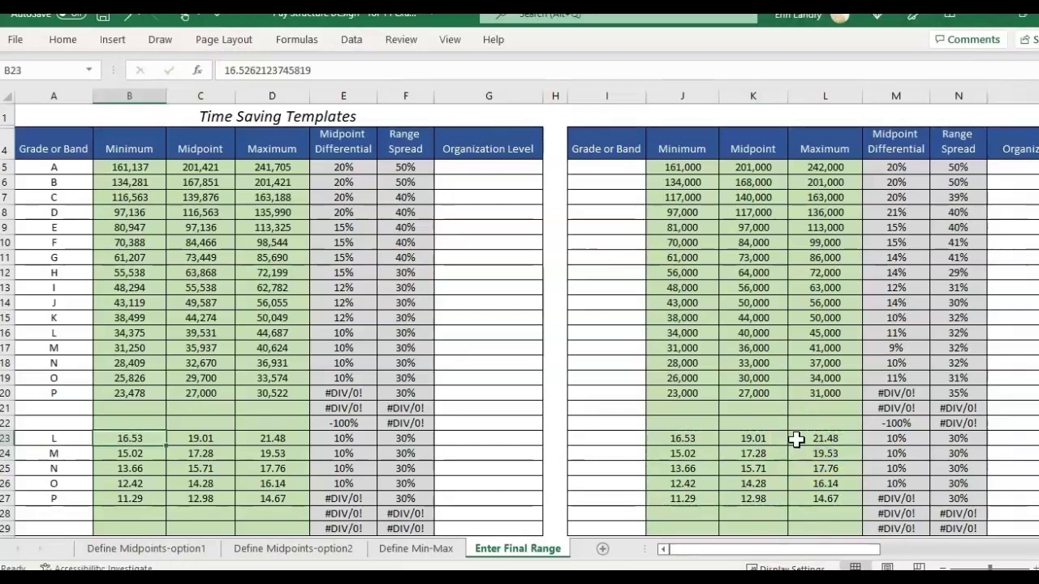
drag(765, 550, 913, 552)
drag(1038, 122, 1038, 161)
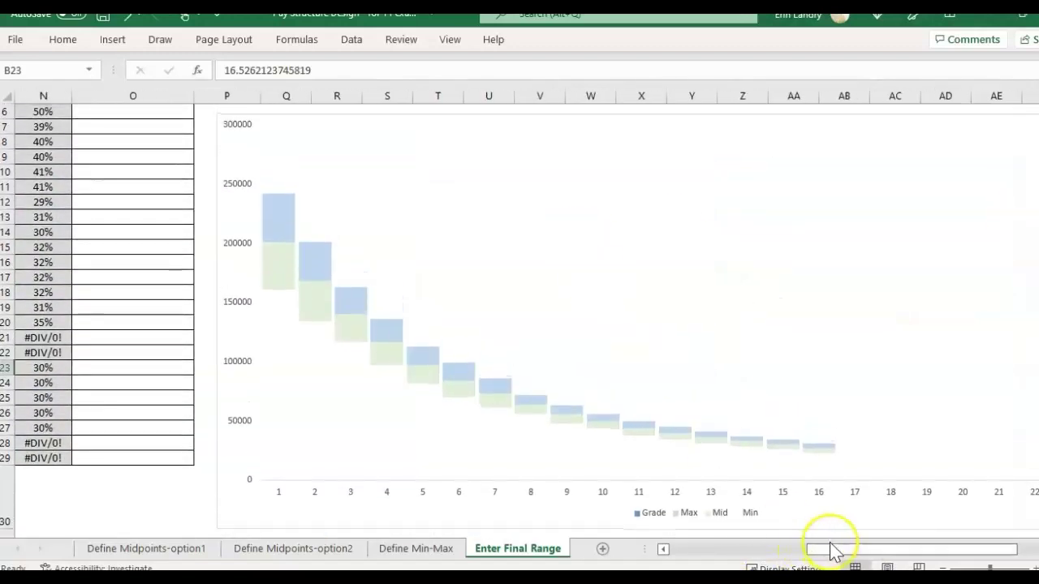
drag(830, 550, 779, 555)
drag(1021, 279, 1020, 273)
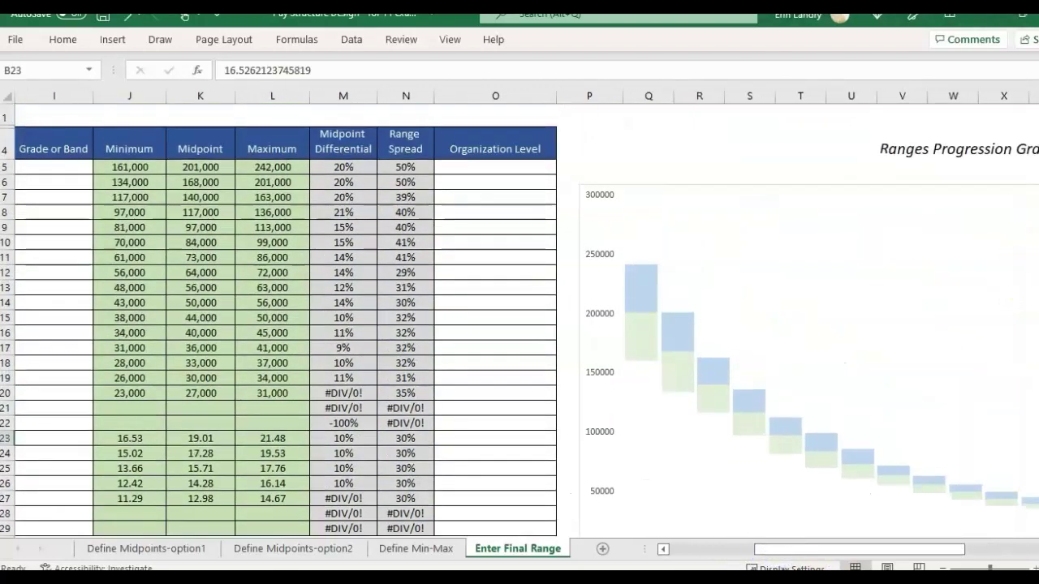
drag(787, 556, 836, 558)
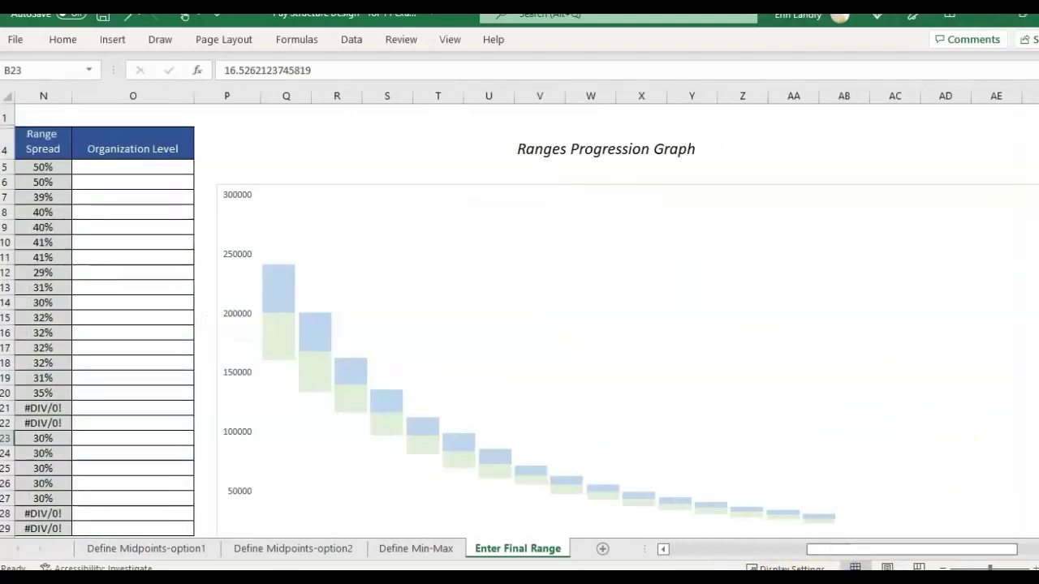
drag(1024, 199, 1024, 258)
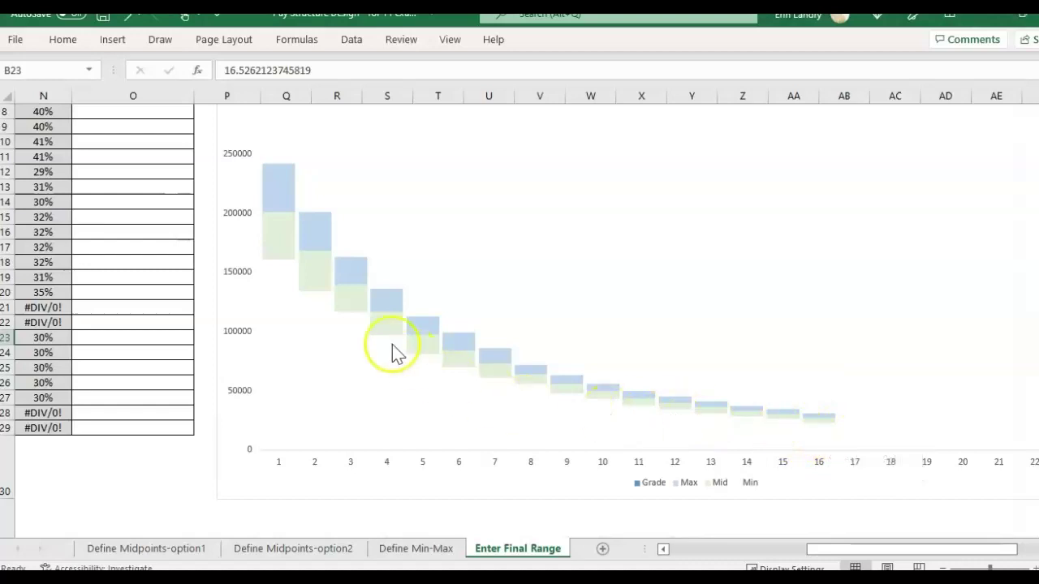
drag(846, 550, 709, 550)
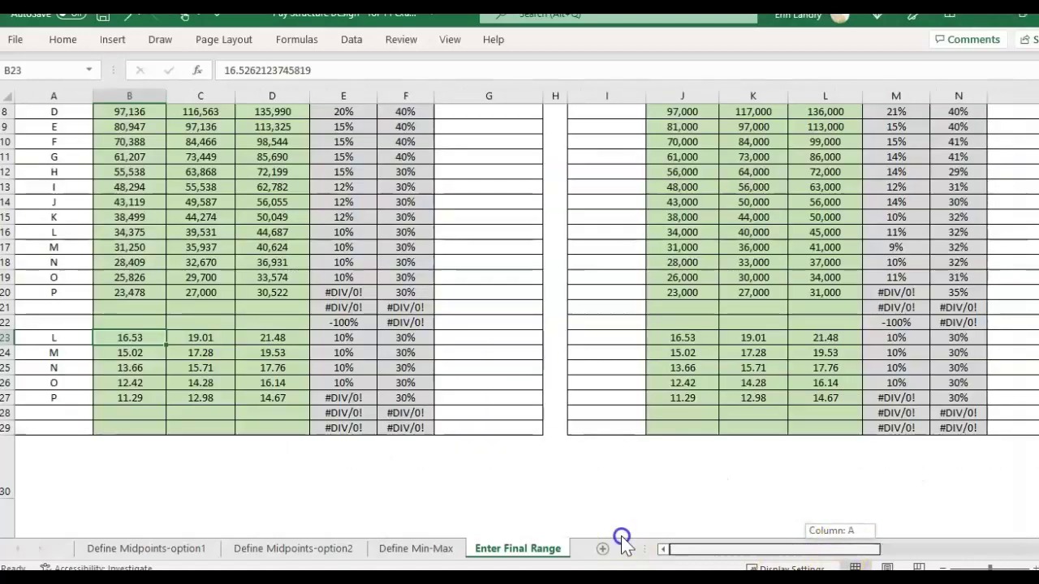
- Scroll back to the top of the pay tables on the Enter Final Range sheet
drag(1020, 239, 1020, 207)
click(38, 150)
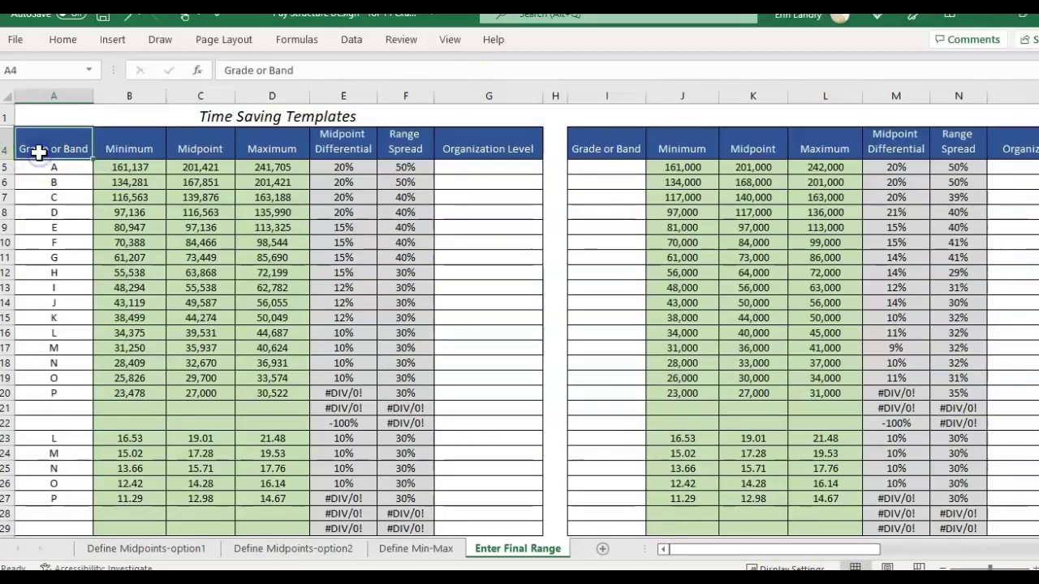